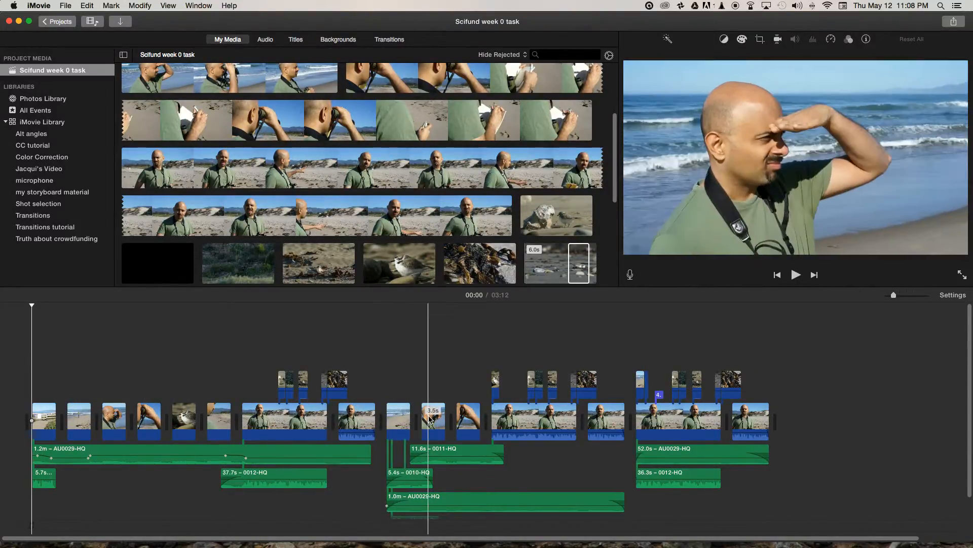
- Select each of the three edited sequences in the timeline in turn, together with their attached cutaways and audio
left_click_drag(41, 347, 386, 507)
left_click_drag(391, 315, 604, 515)
left_click_drag(636, 308, 781, 465)
scroll(507, 325, "up", 2)
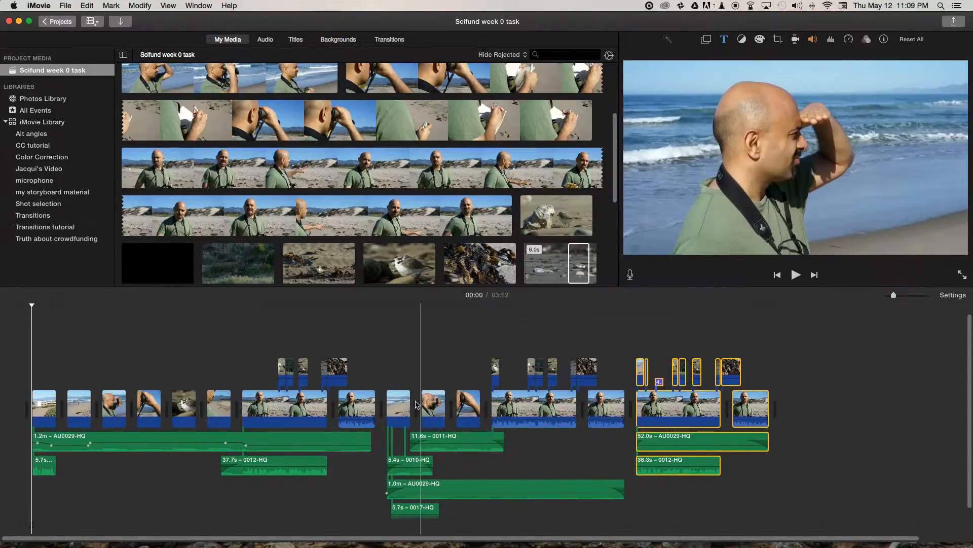
left_click(605, 414)
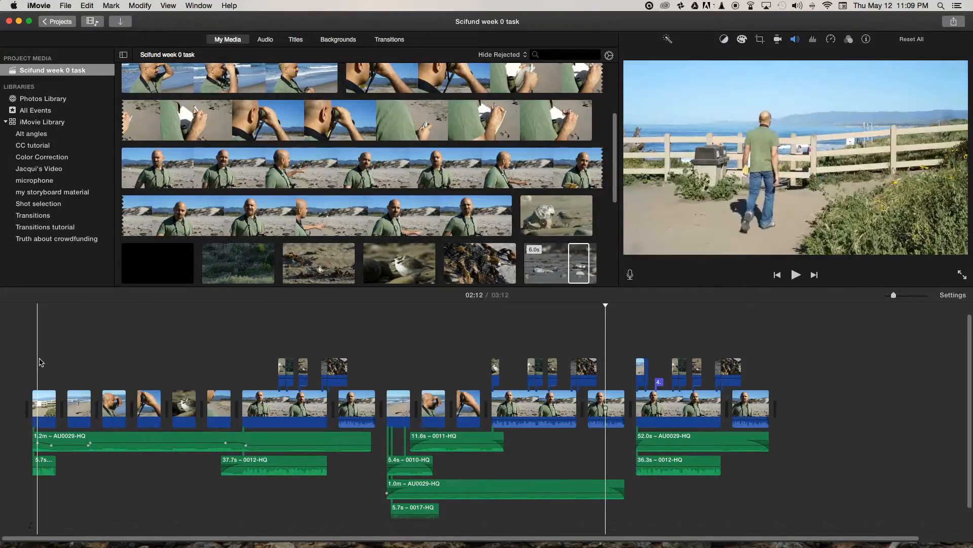
- Scrub through the opening of the first sequence, from the fence walking shot to the binoculars shot, examining each cut
left_click(38, 361)
left_click_drag(37, 306, 29, 306)
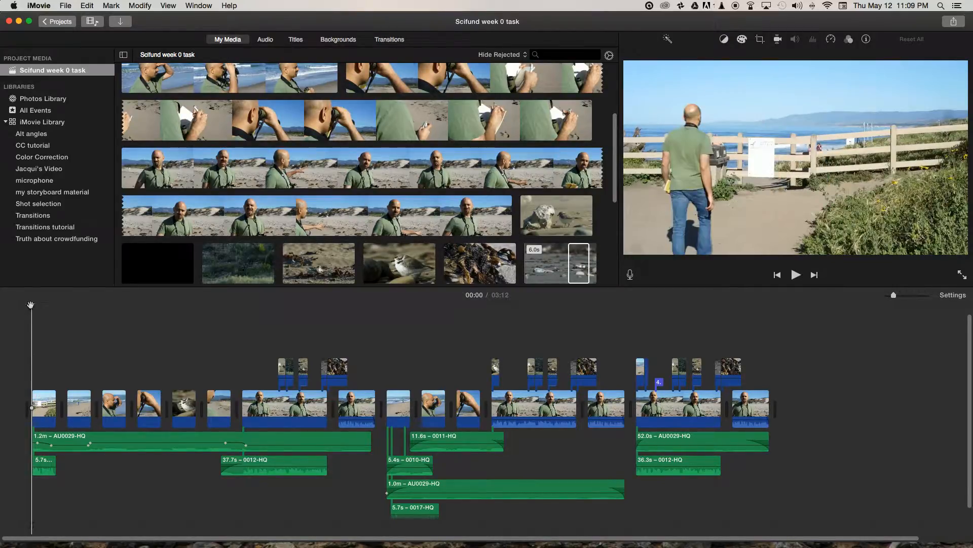
mouse_move(32, 305)
left_mouse_down()
mouse_move(112, 310)
mouse_move(59, 304)
mouse_move(85, 309)
mouse_move(77, 309)
left_mouse_up()
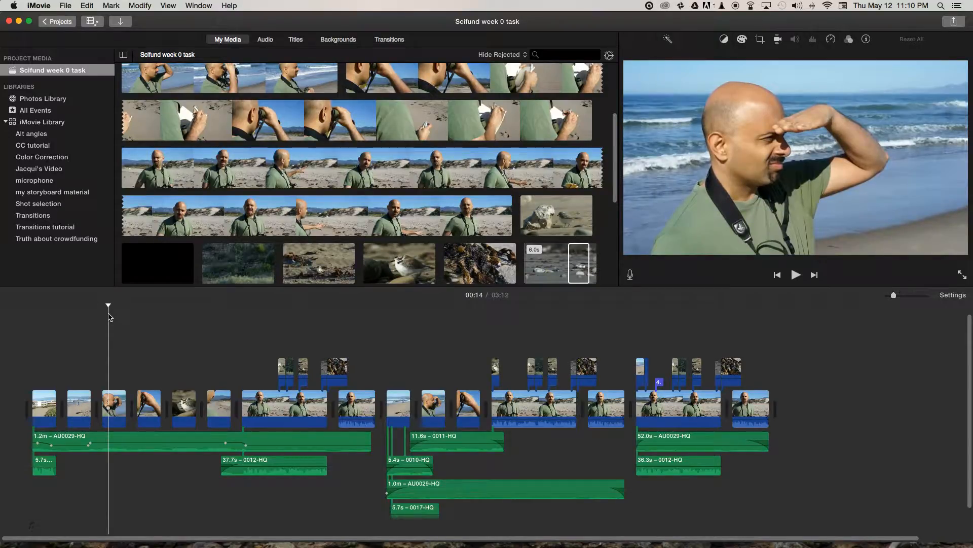
left_click_drag(108, 304, 87, 306)
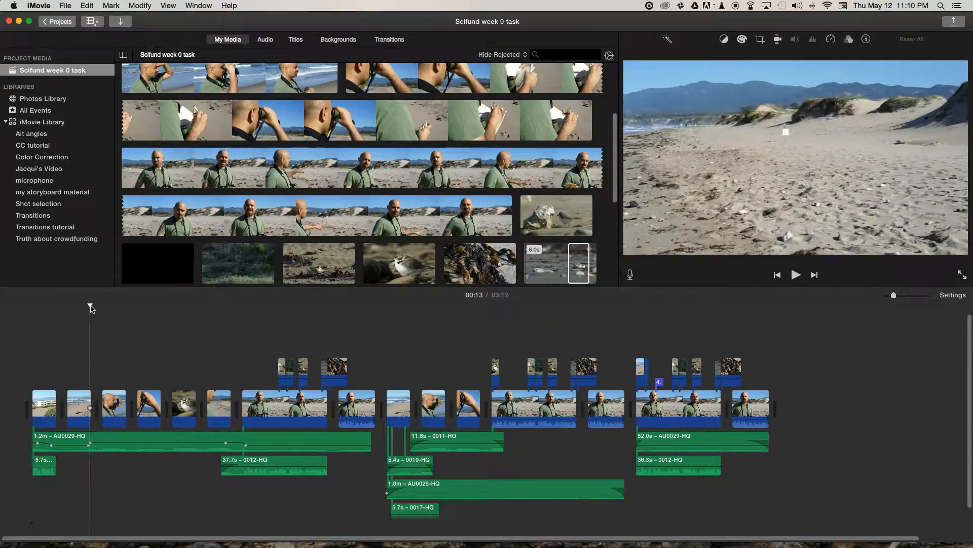
left_click(99, 305)
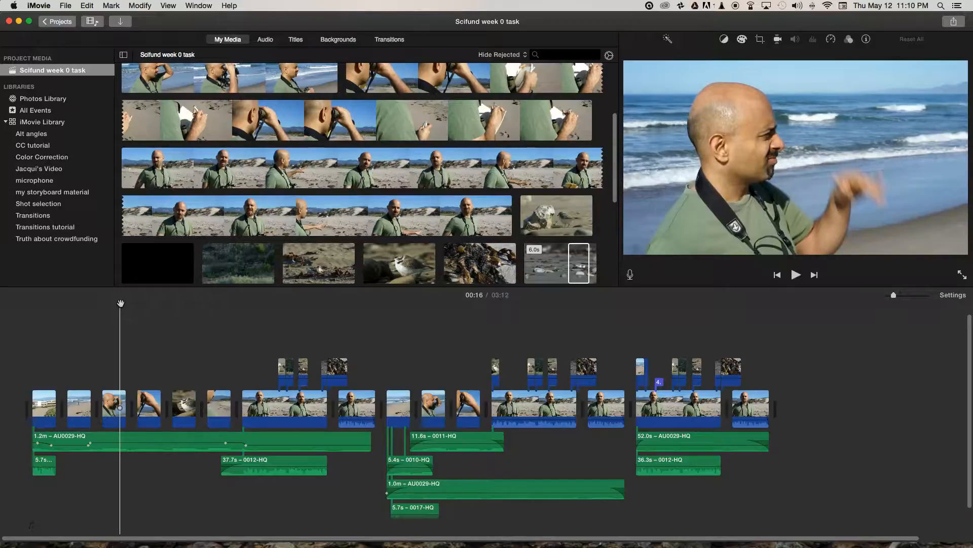
left_click_drag(121, 304, 131, 305)
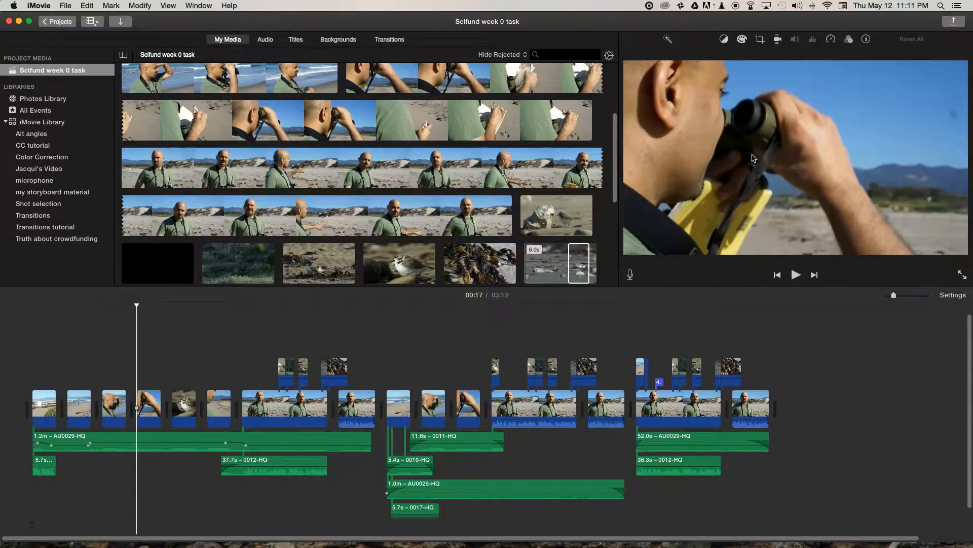
mouse_move(132, 305)
left_mouse_down()
mouse_move(120, 304)
mouse_move(145, 304)
mouse_move(123, 305)
mouse_move(148, 315)
mouse_move(125, 319)
mouse_move(180, 315)
mouse_move(116, 320)
left_mouse_up()
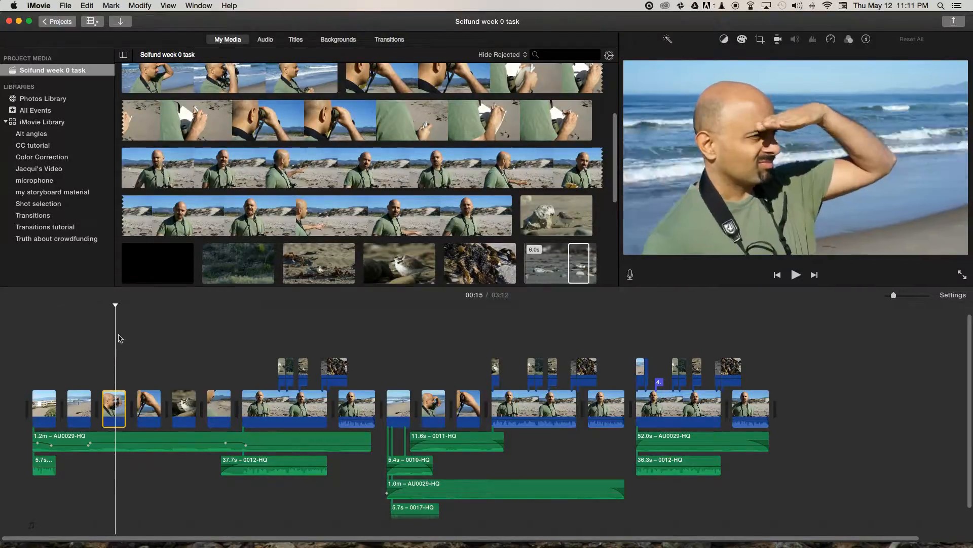
- Examine how the bird cutaway in the first sequence sits between the binoculars shot and the notebook shot
left_click_drag(116, 304, 178, 306)
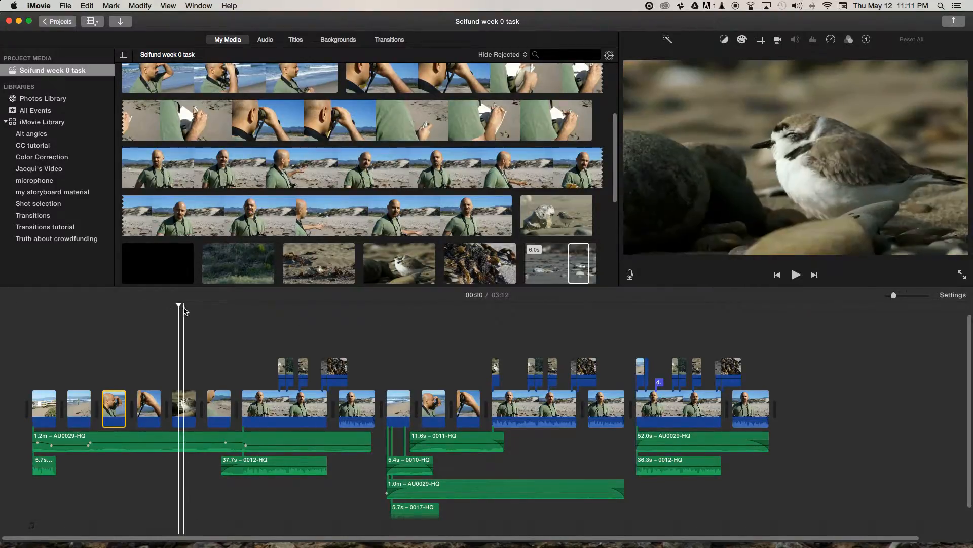
left_click_drag(180, 308, 176, 308)
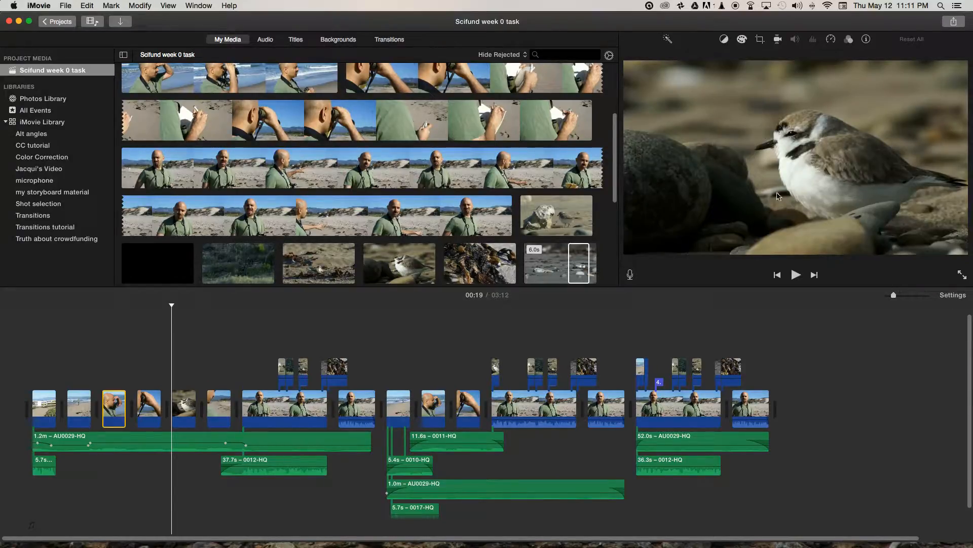
left_click_drag(173, 306, 206, 303)
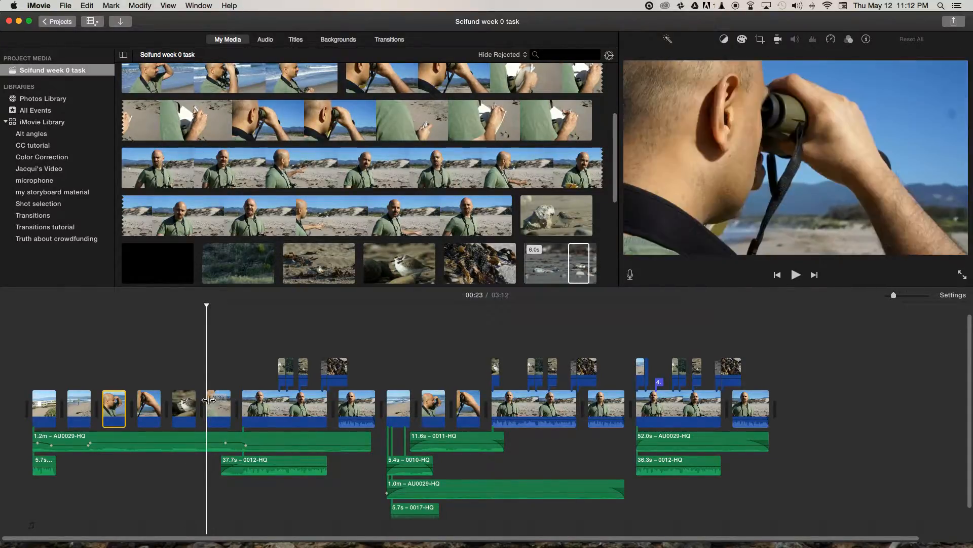
left_click(220, 393)
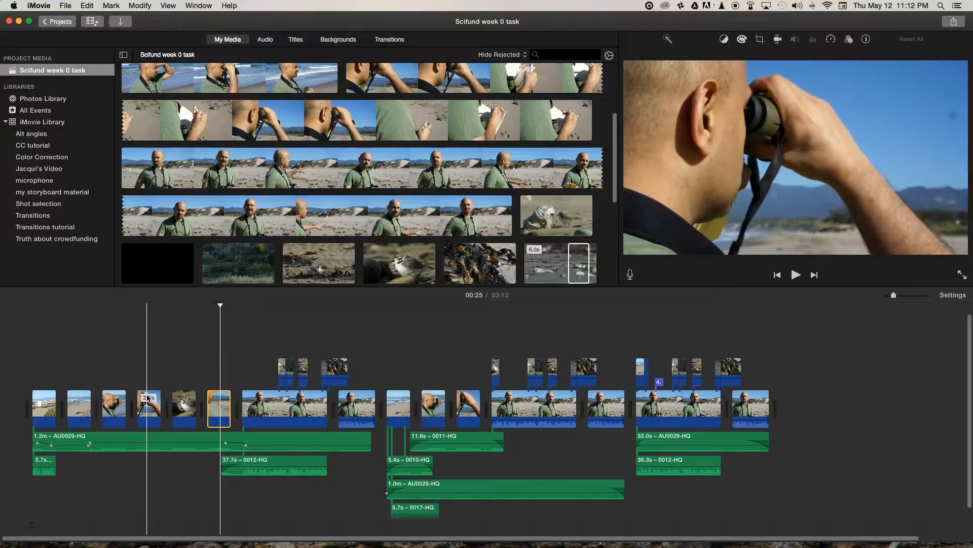
left_click(148, 397)
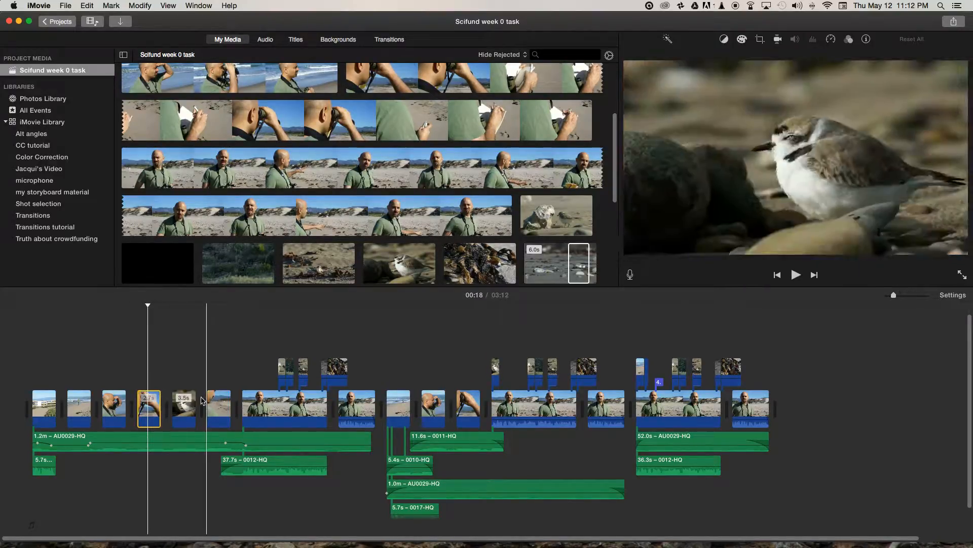
left_click(218, 397)
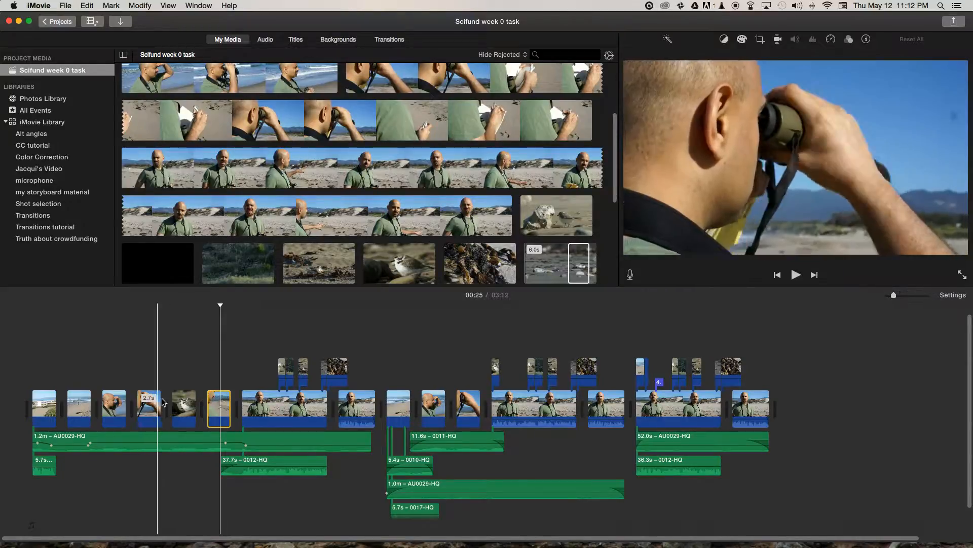
left_click(185, 399)
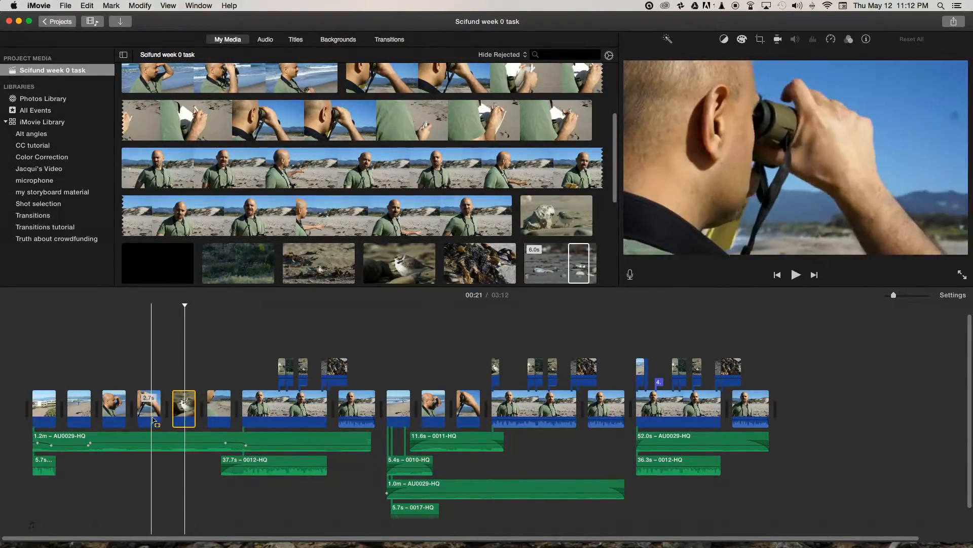
- Review the transition from the notebook shot into the interview clip in the first sequence
left_click(202, 305)
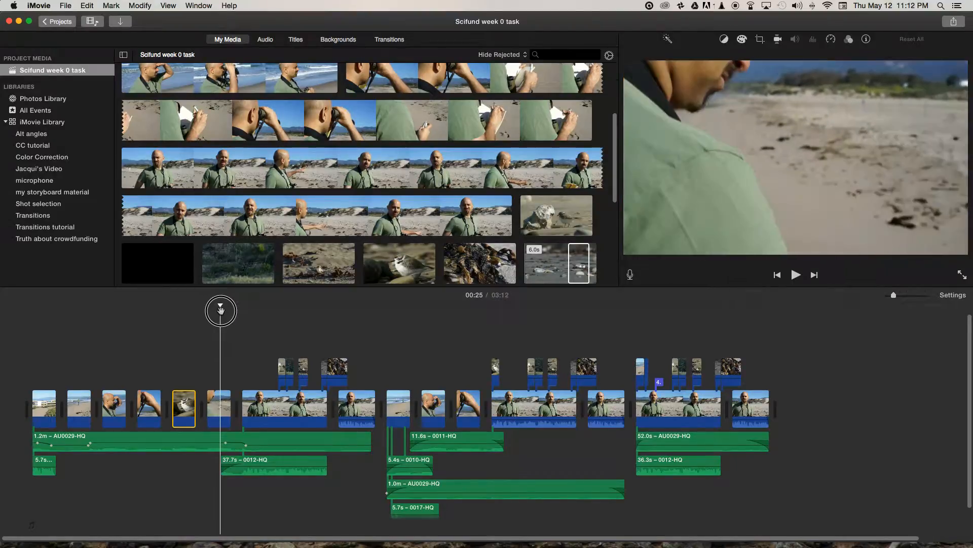
left_click(225, 310)
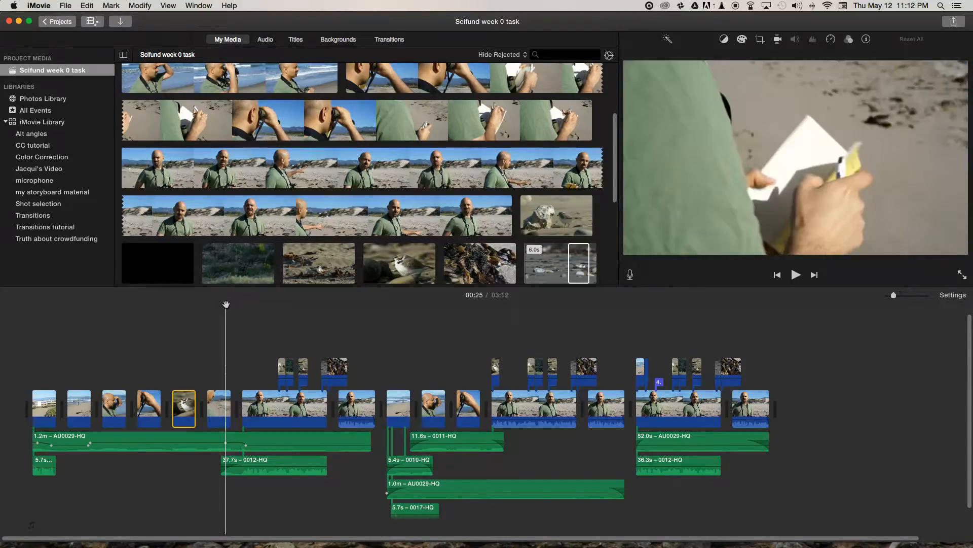
left_click(245, 306)
key("space")
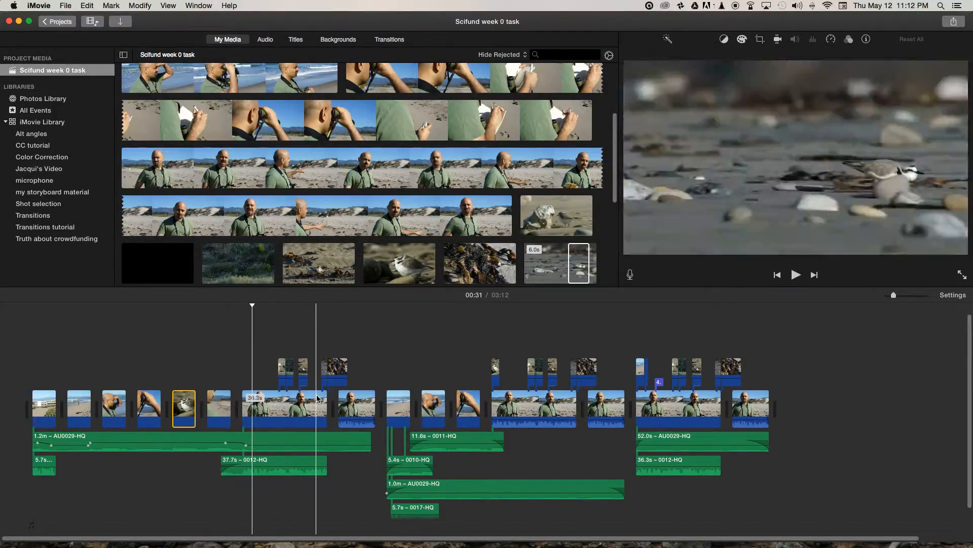
left_click_drag(254, 306, 118, 304)
- Examine the AU0029-HQ audio running beneath the six opening shots and its source ocean wave footage in the project media
left_click_drag(225, 355, 40, 412)
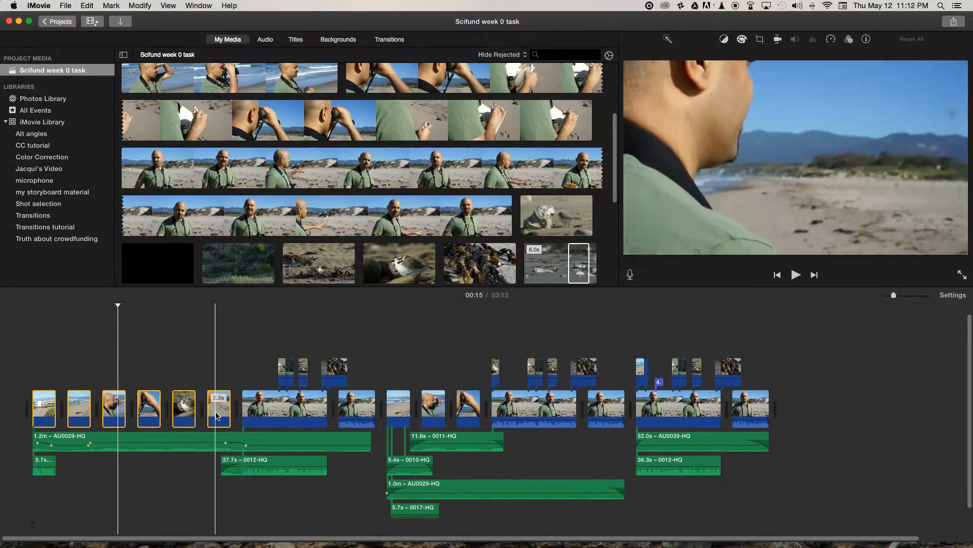
left_click(109, 439)
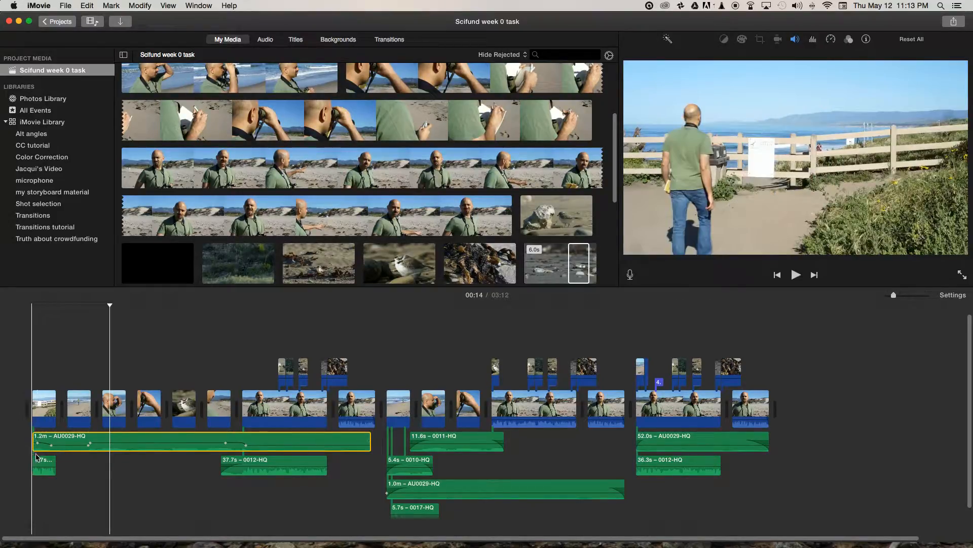
scroll(287, 227, "down", 1)
scroll(287, 226, "down", 6)
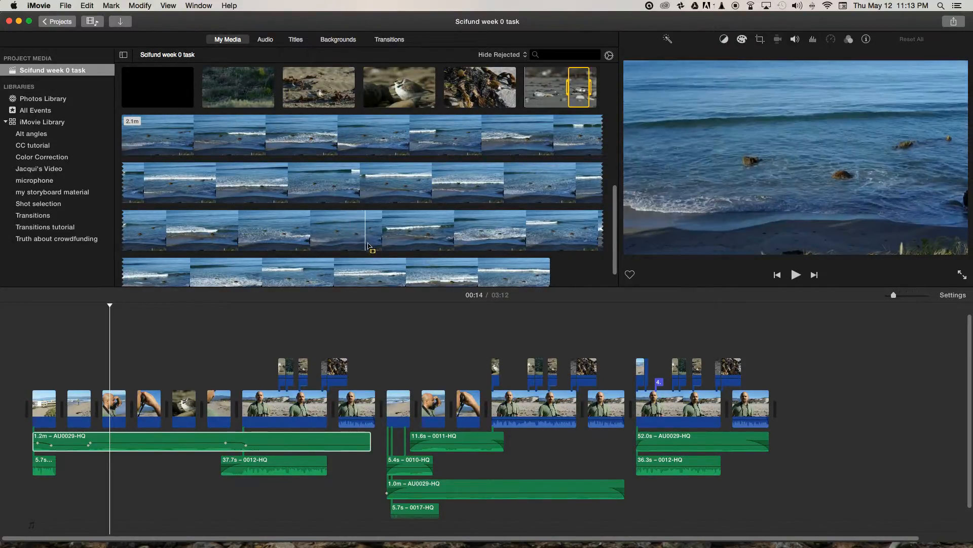
left_click(169, 130)
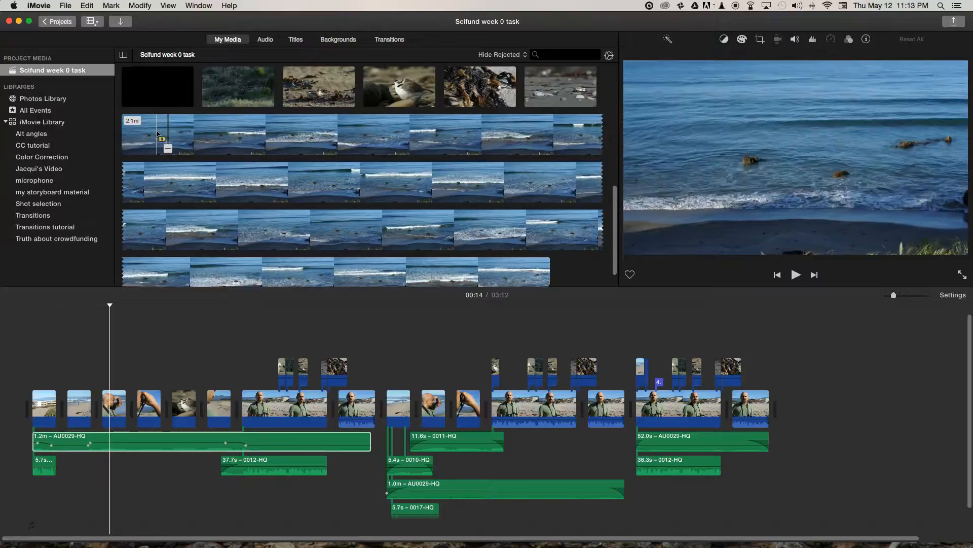
scroll(178, 145, "down", 2)
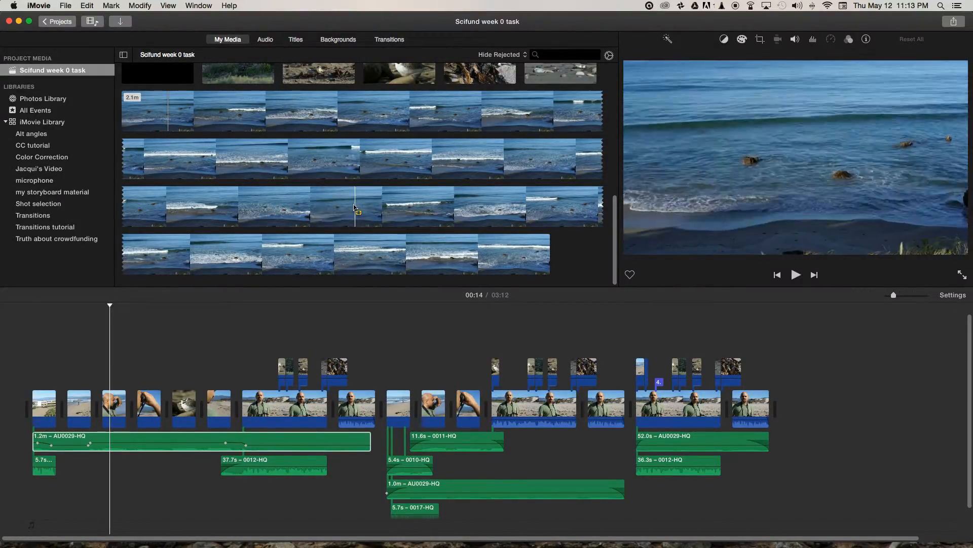
- Add a 2.0-minute section of the ocean wave footage to the end of the timeline and detach its audio
left_click_drag(171, 110, 462, 235)
left_click_drag(417, 209, 832, 406)
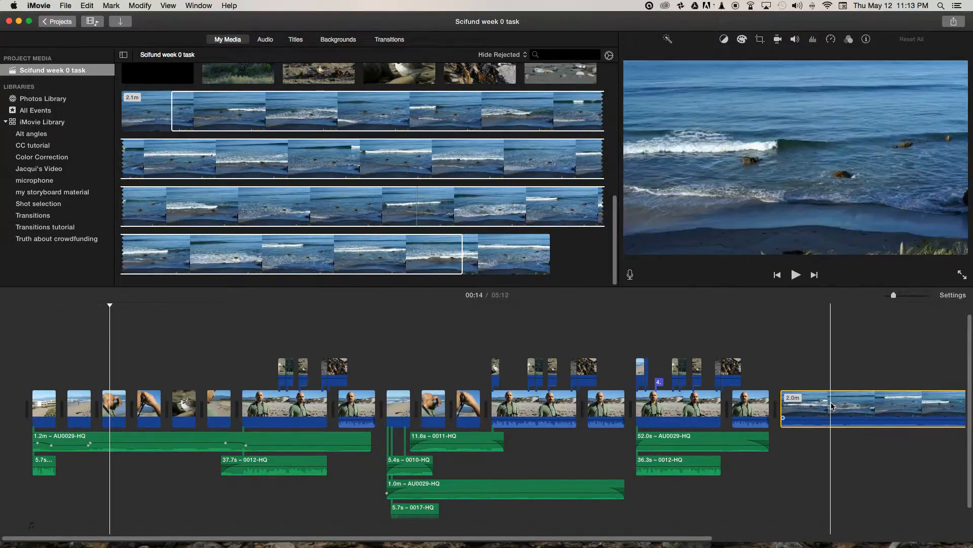
right_click(832, 405)
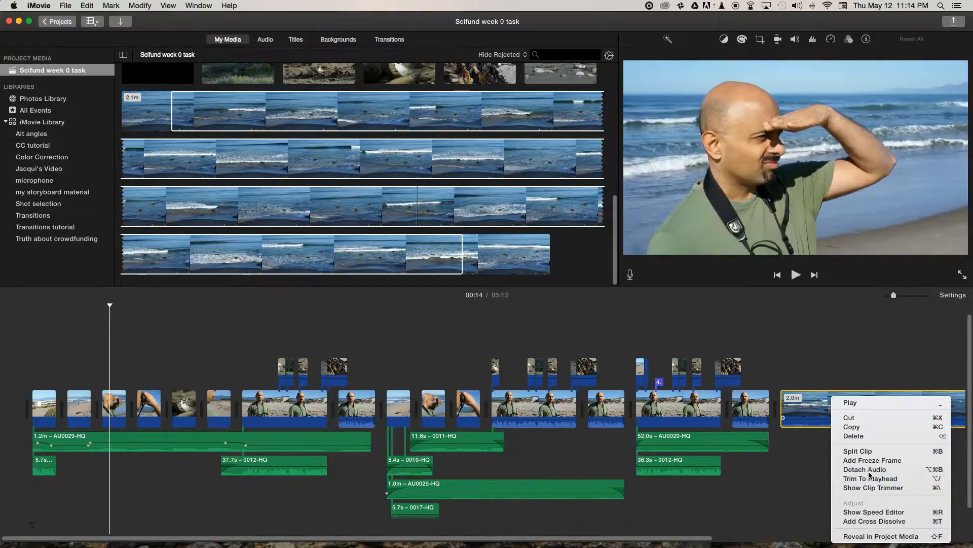
left_click(867, 469)
left_click(841, 405)
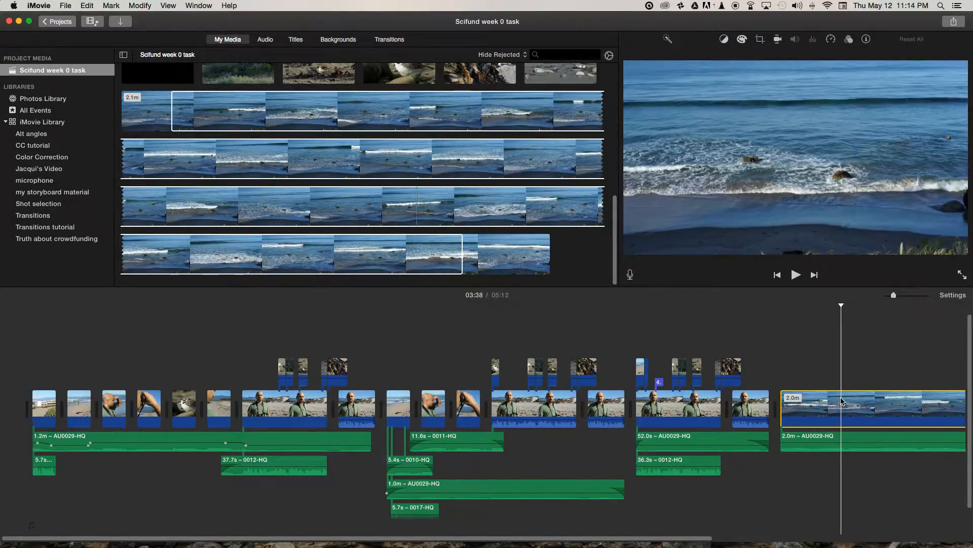
- Move the detached wave audio earlier beneath the third sequence and delete the wave video clip
left_click_drag(807, 442, 714, 464)
left_click(834, 359)
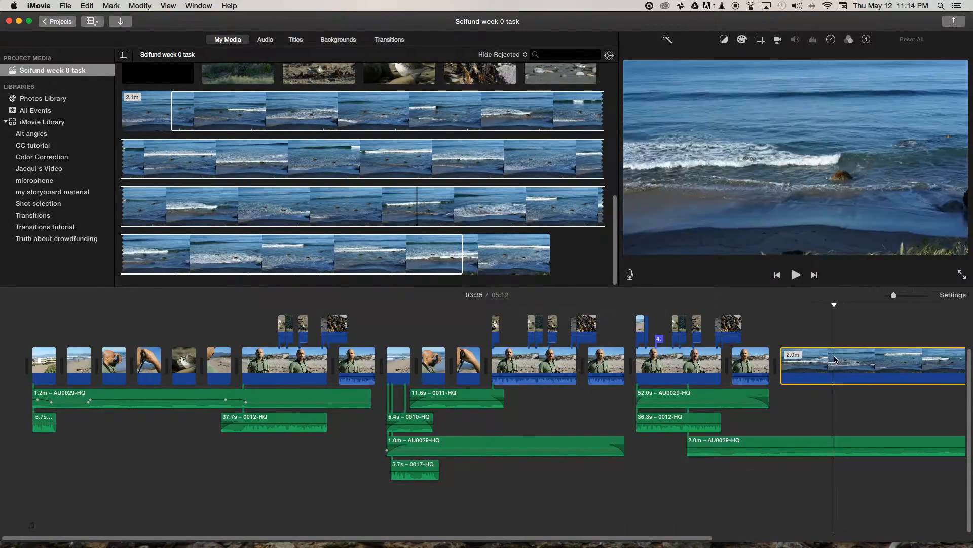
key("Delete")
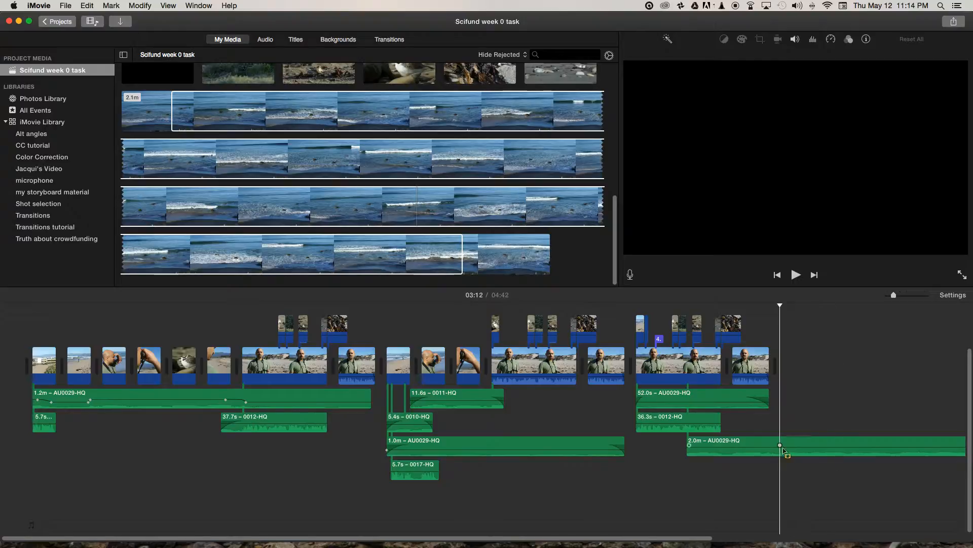
- Delete the detached 2.0-minute wave audio from beneath the third sequence
left_click_drag(806, 442, 690, 399)
key("Delete")
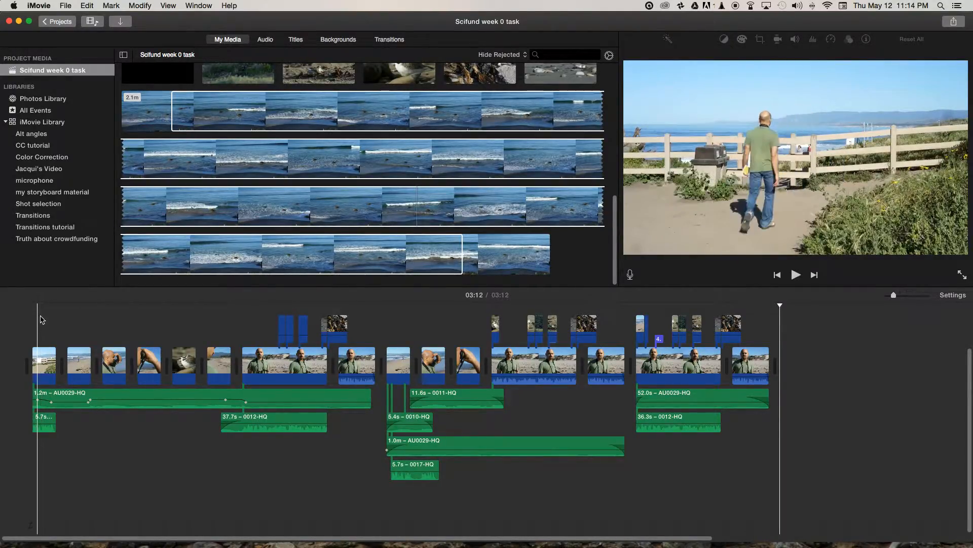
- Scrub through the first sequence from the walking shot to the notebook shot, checking how its audio layers line up with the cuts
left_click(37, 357)
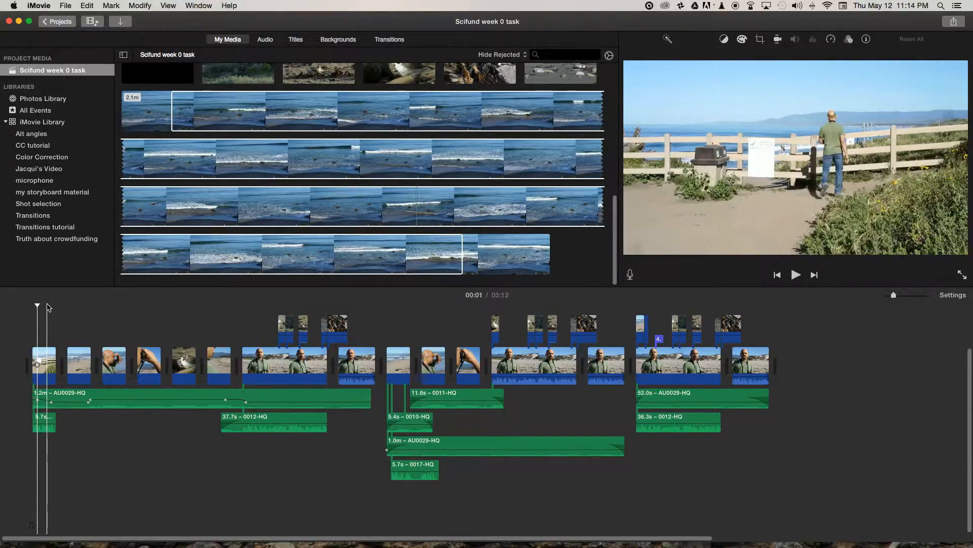
left_click_drag(37, 306, 42, 307)
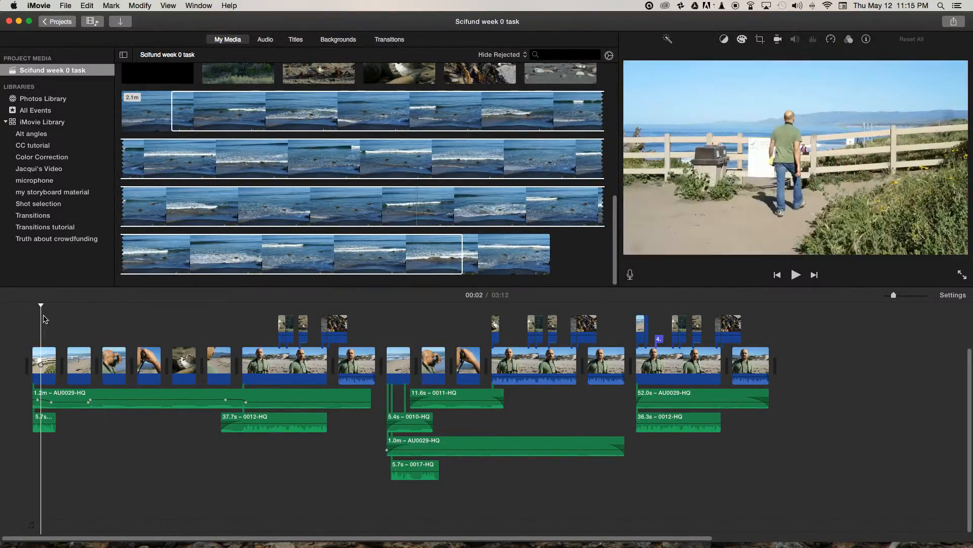
left_click_drag(42, 307, 72, 303)
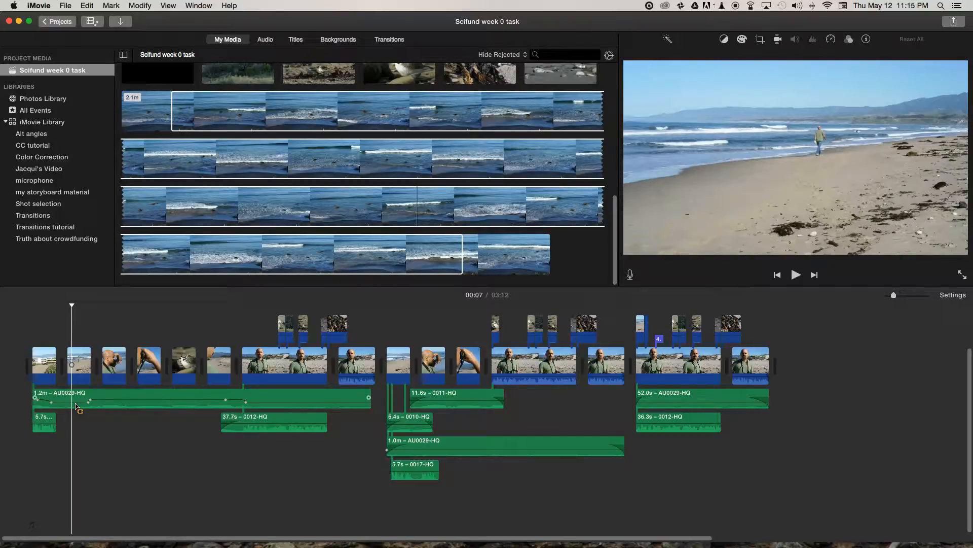
left_click_drag(73, 305, 110, 306)
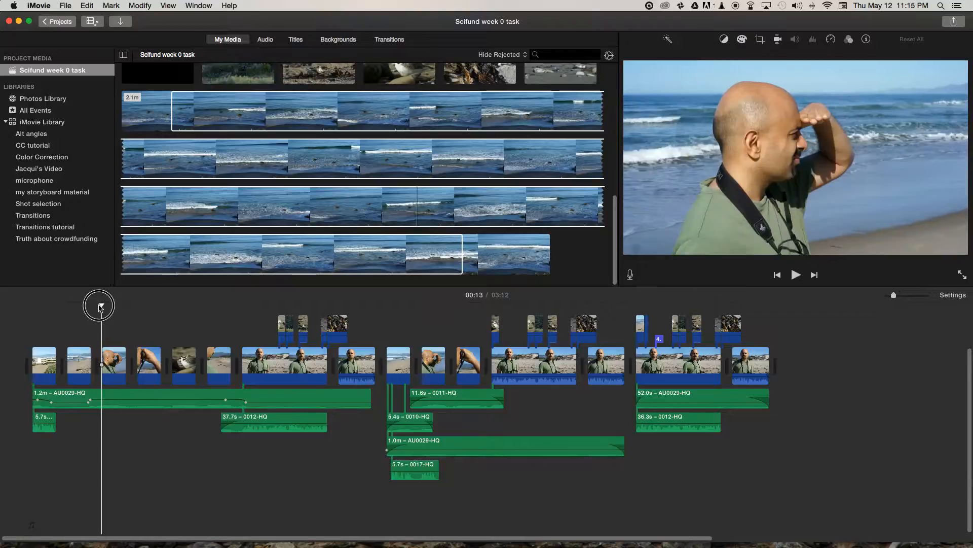
mouse_move(122, 308)
left_mouse_down()
mouse_move(145, 307)
mouse_move(102, 310)
mouse_move(116, 311)
left_mouse_up()
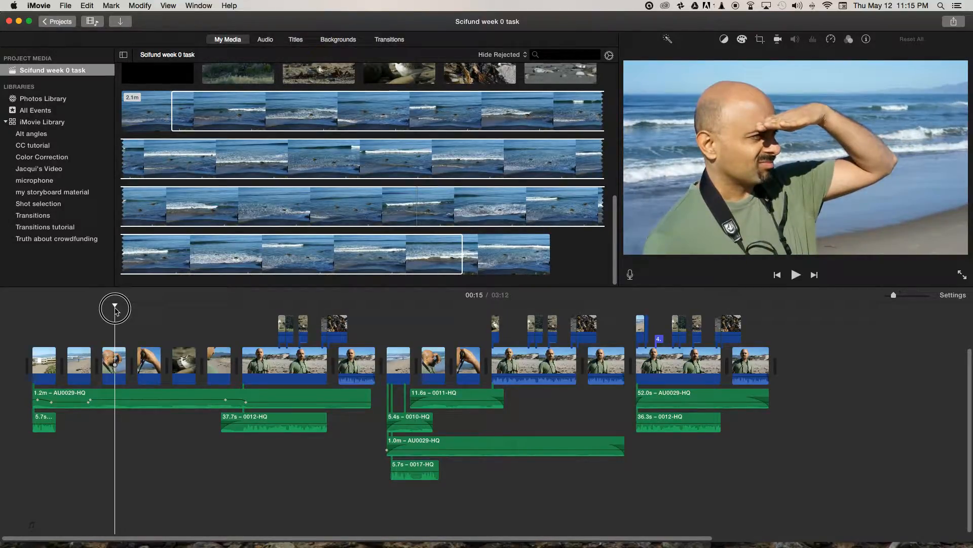
left_click_drag(115, 310, 256, 314)
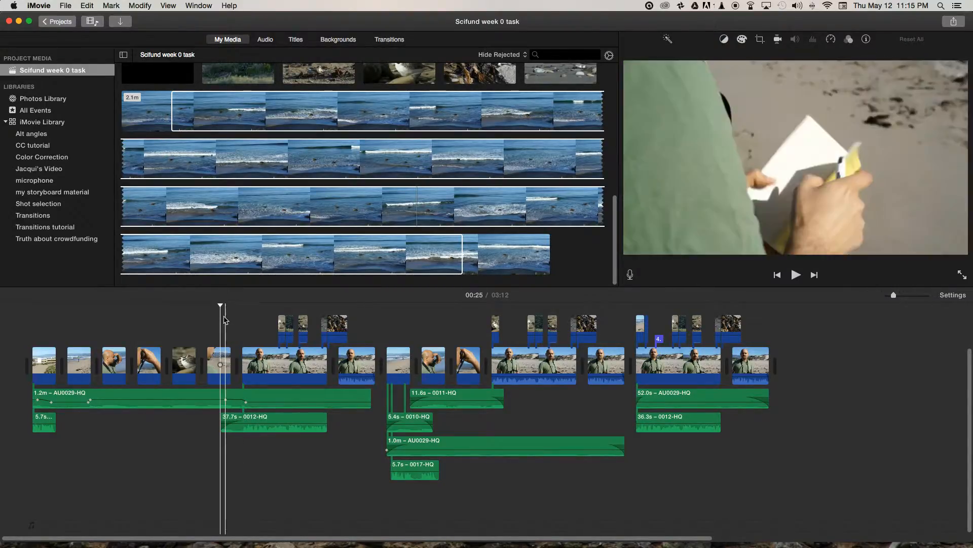
- Scrub through the first plover cutaways above the first sequence's long interview clip, checking which parts of the interview they cover
mouse_move(219, 305)
left_mouse_down()
mouse_move(286, 308)
mouse_move(270, 311)
mouse_move(279, 313)
left_mouse_up()
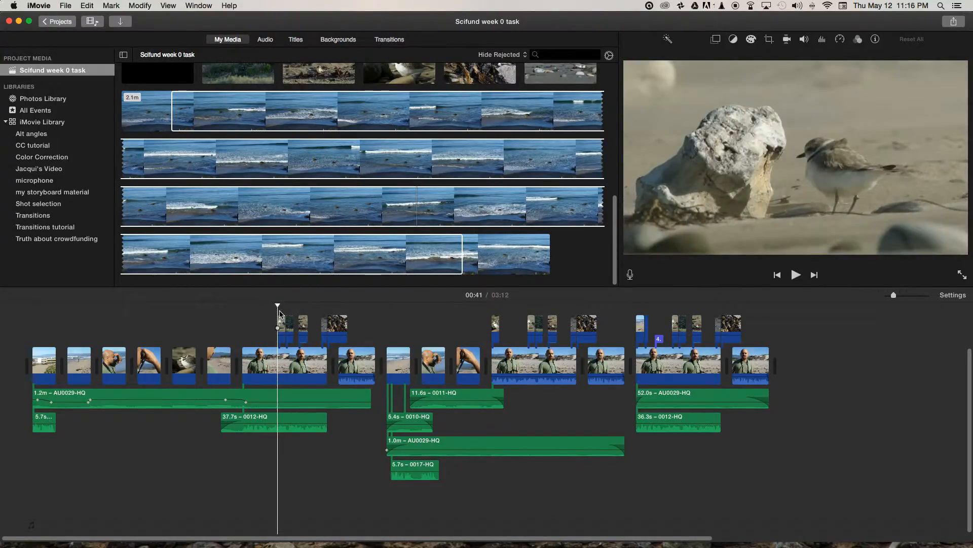
left_click_drag(280, 308, 282, 304)
left_click(289, 366)
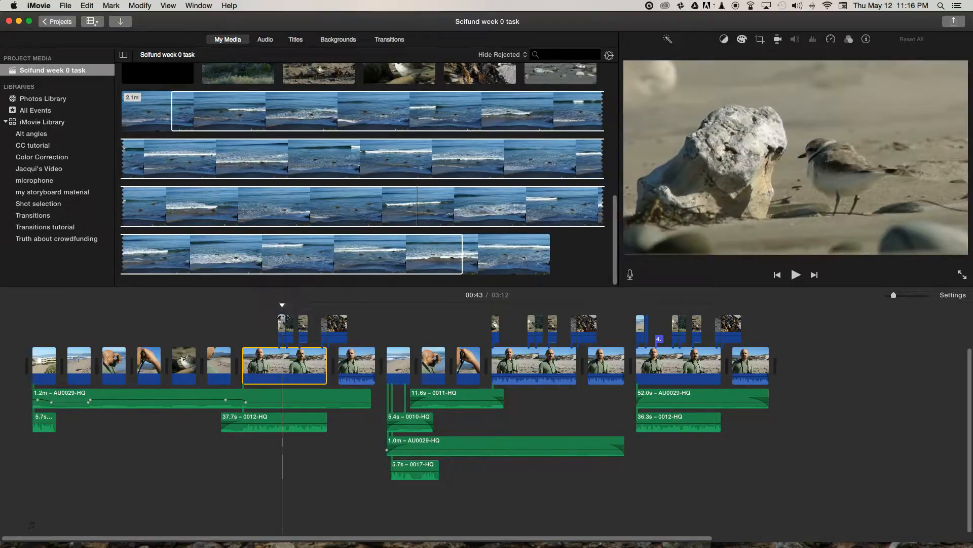
left_click(282, 326)
left_click(290, 326)
mouse_move(292, 306)
left_mouse_down()
mouse_move(278, 305)
mouse_move(294, 304)
left_mouse_up()
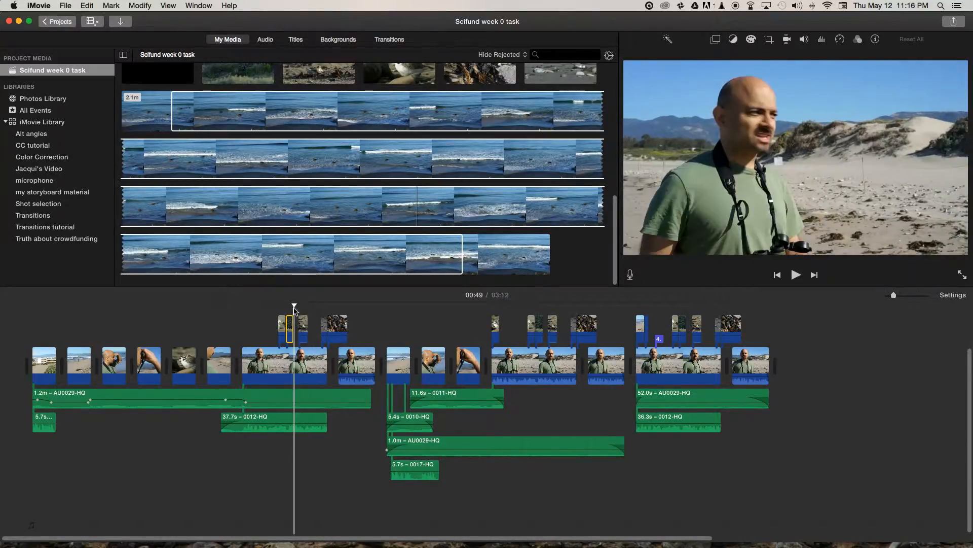
- Examine the first sequence's interview from the 00:49 pointing gesture through the next bird cutaway to the end of the long interview clip
left_click(296, 356)
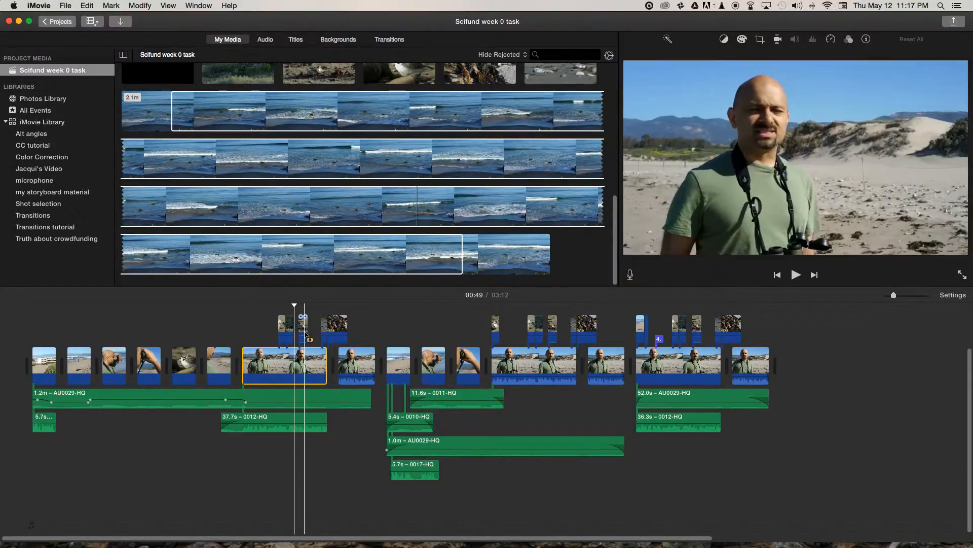
left_click(295, 305)
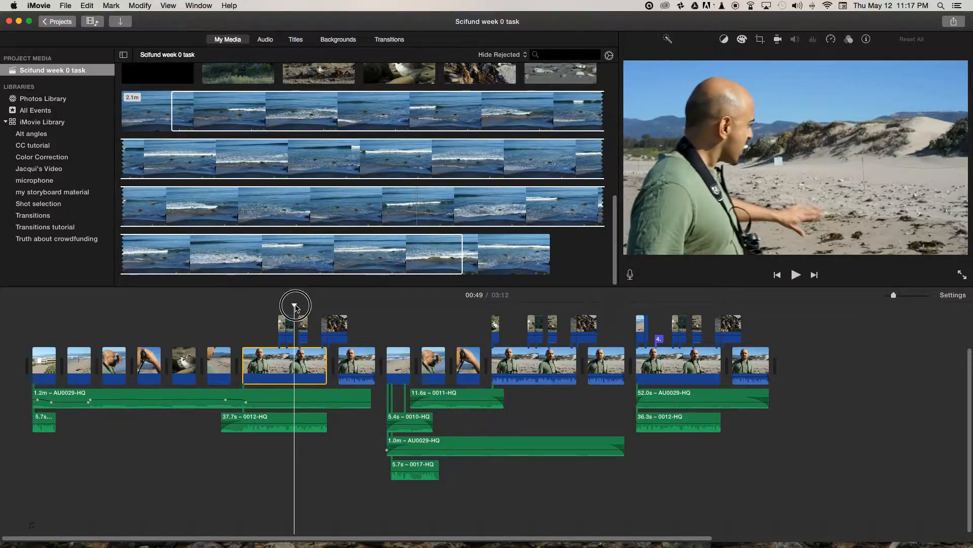
left_click_drag(296, 307, 298, 307)
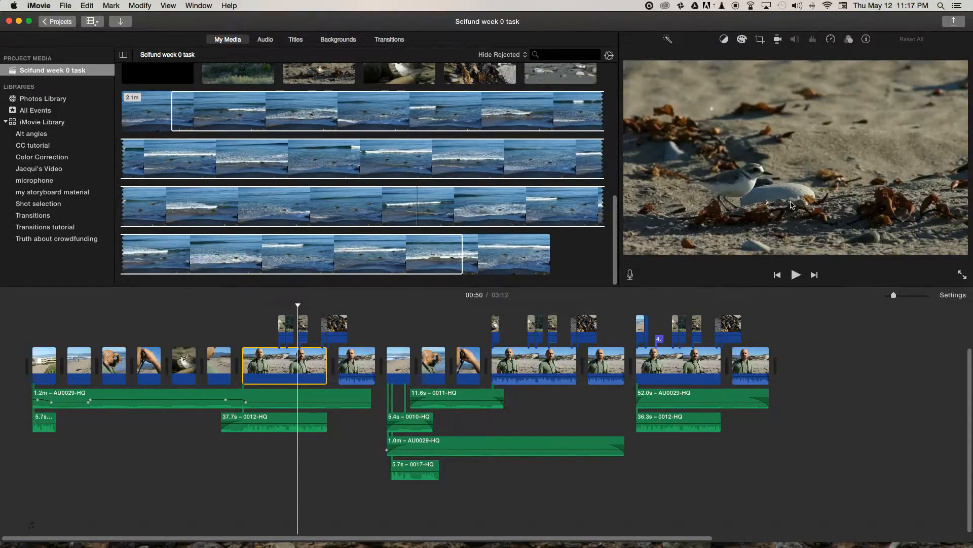
left_click(298, 306)
left_click_drag(298, 307, 313, 303)
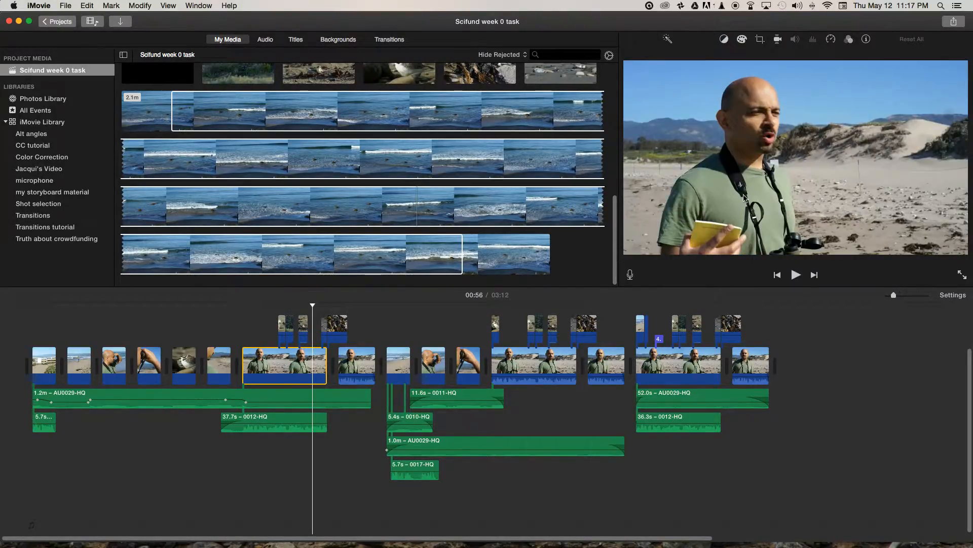
left_click_drag(314, 306, 326, 305)
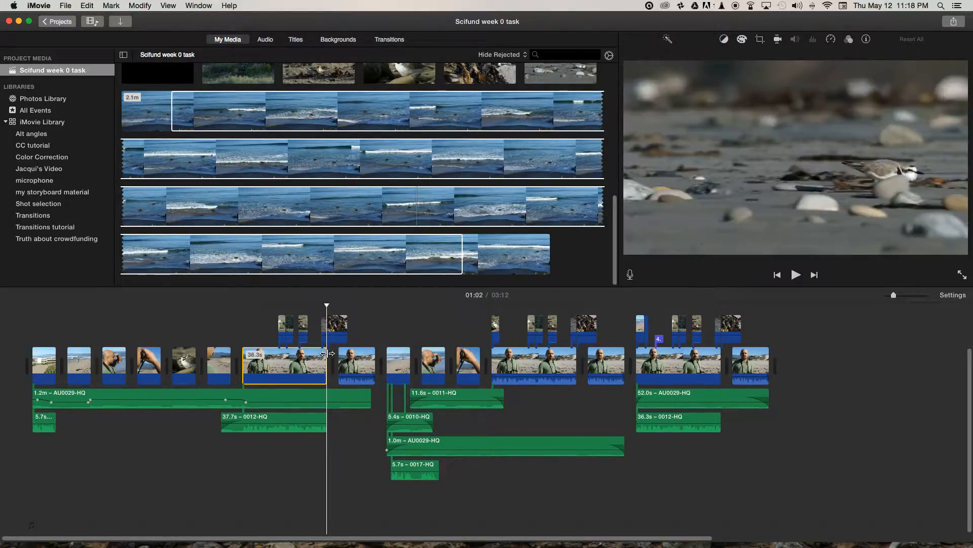
- Compare the two interview clips of the first sequence and scrub through the bird and kelp cutaways bridging their cut
left_click(357, 362)
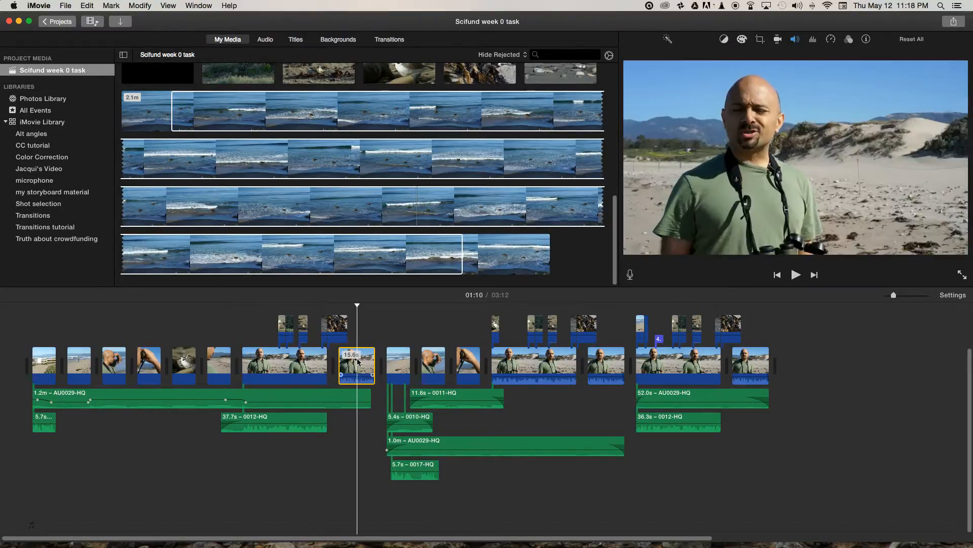
left_click(307, 363)
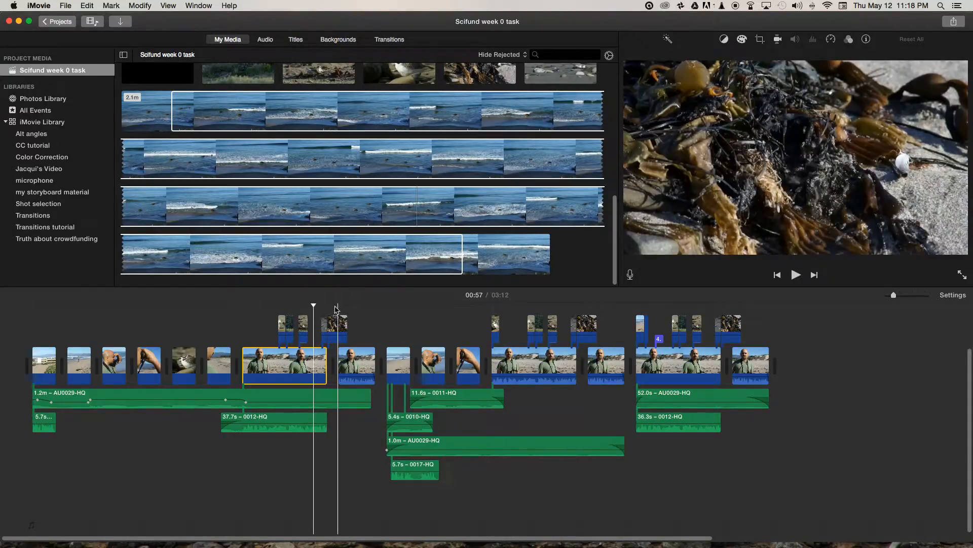
left_click(321, 307)
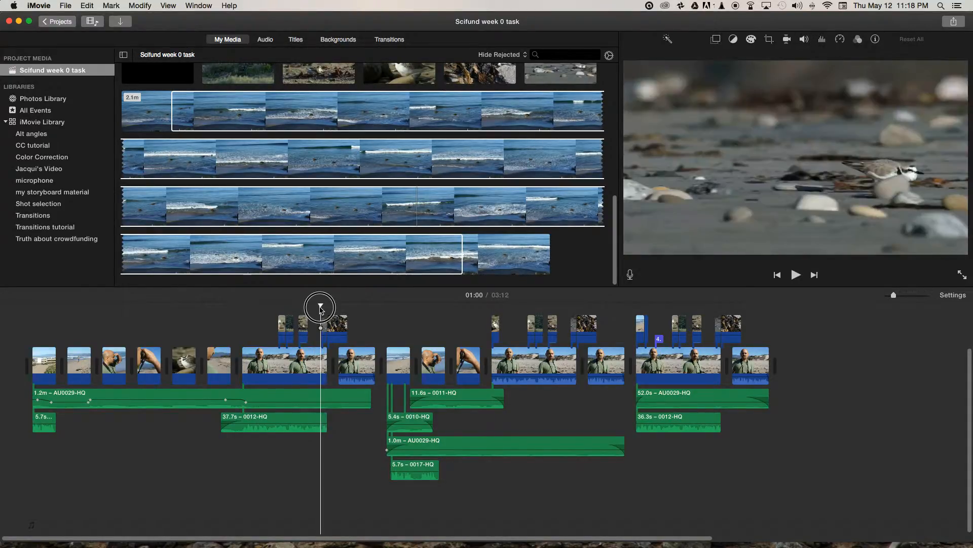
left_click_drag(319, 306, 332, 310)
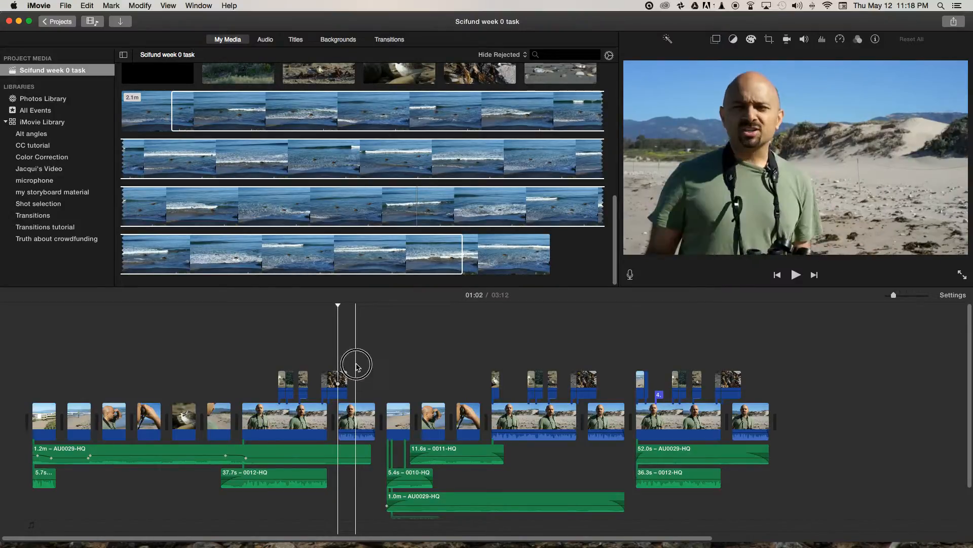
- Delete the bird and kelp cutaways that cover the cut between the first sequence's two interview clips
left_click(319, 386)
left_click_drag(319, 384, 319, 384)
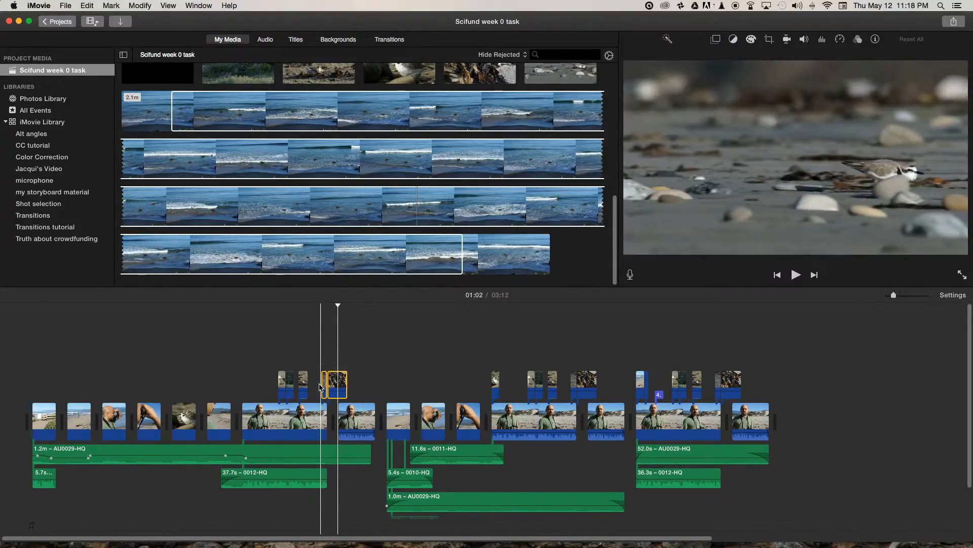
key("Delete")
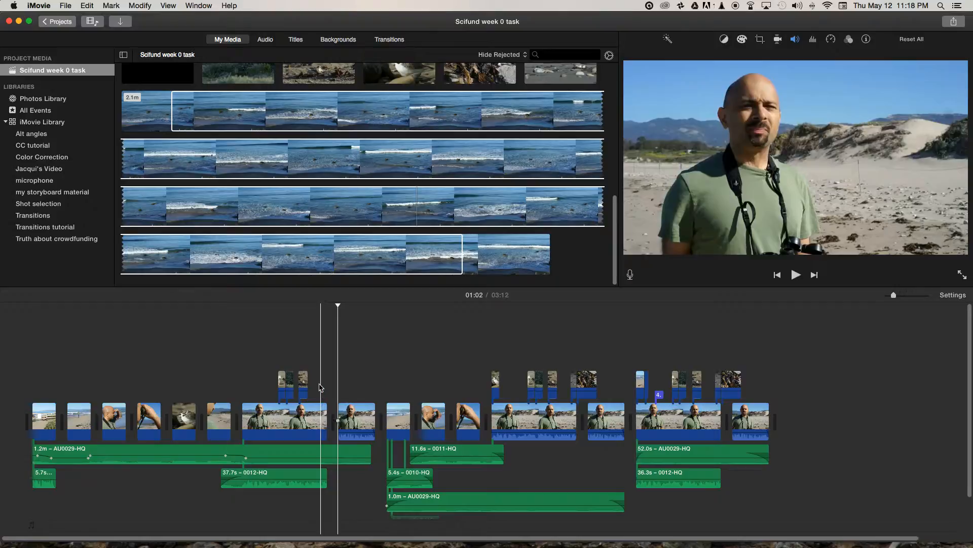
- Play the uncovered interview cut from about 01:00 and scrub back across it to inspect the jump between the two clips
left_click(320, 348)
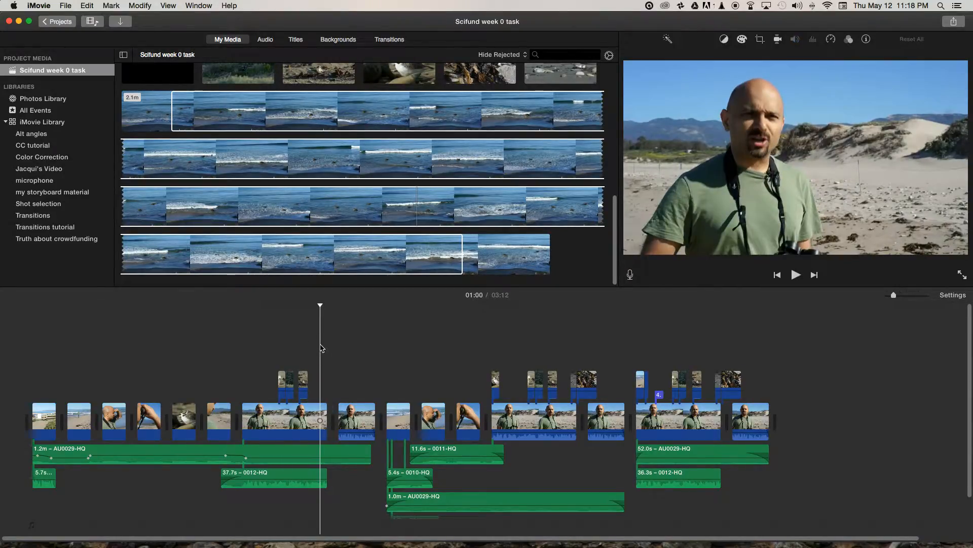
key("space")
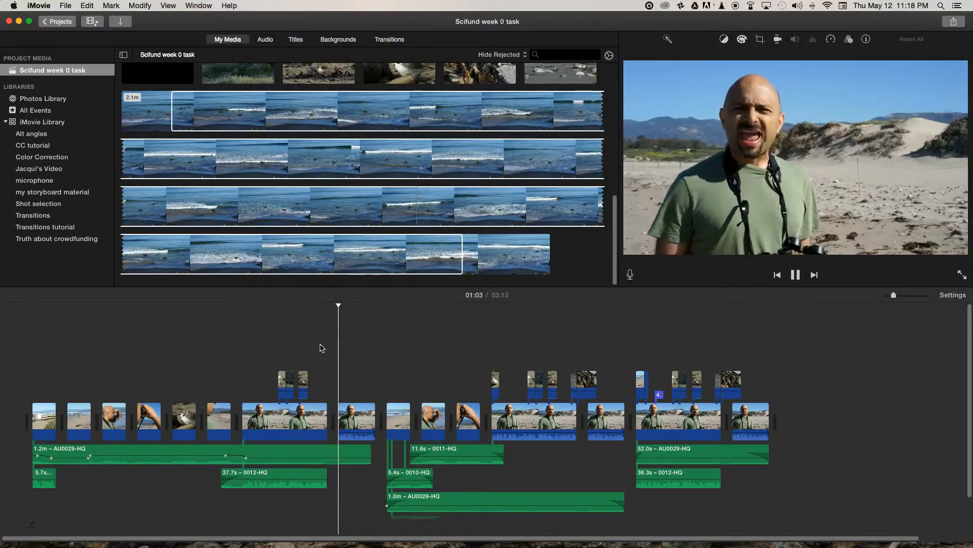
key("space")
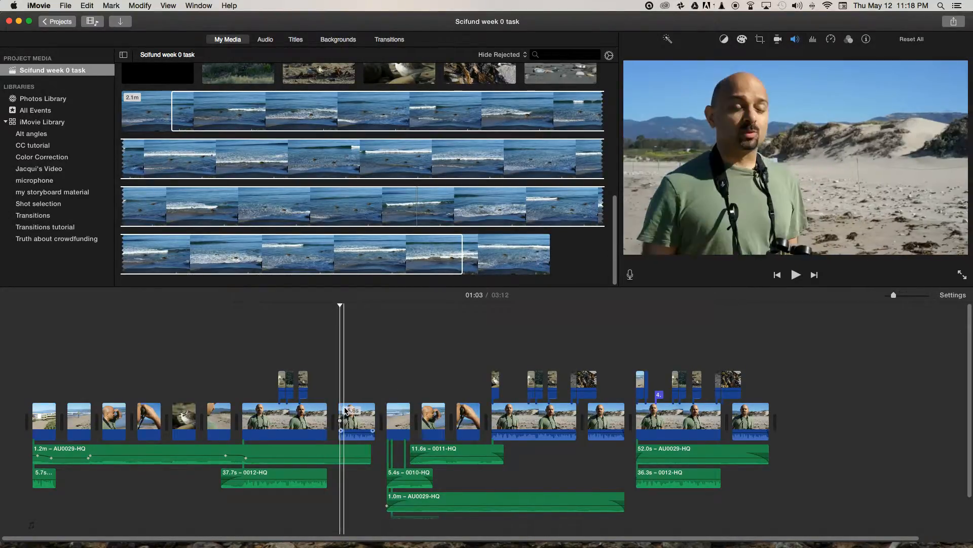
left_click(313, 416)
left_click(357, 417)
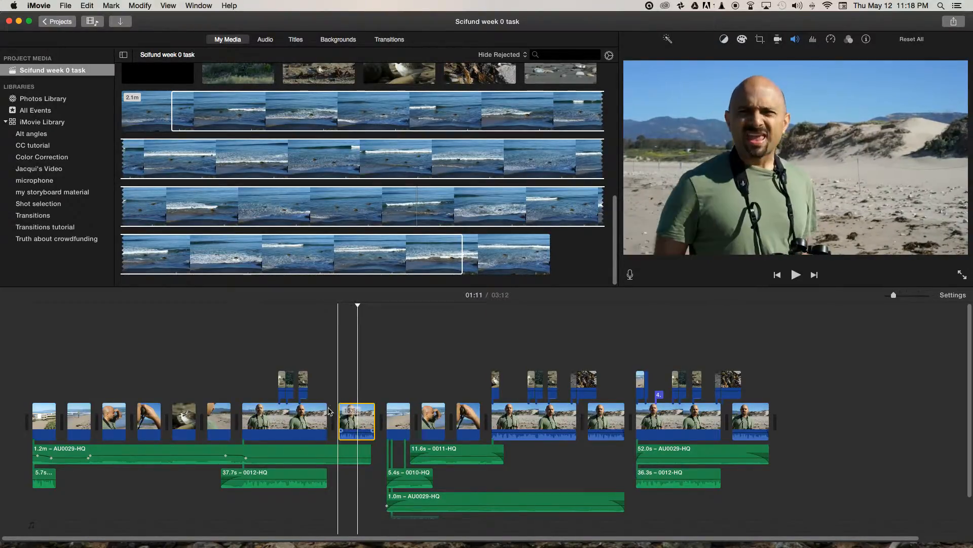
left_click(345, 307)
left_click_drag(344, 307, 323, 307)
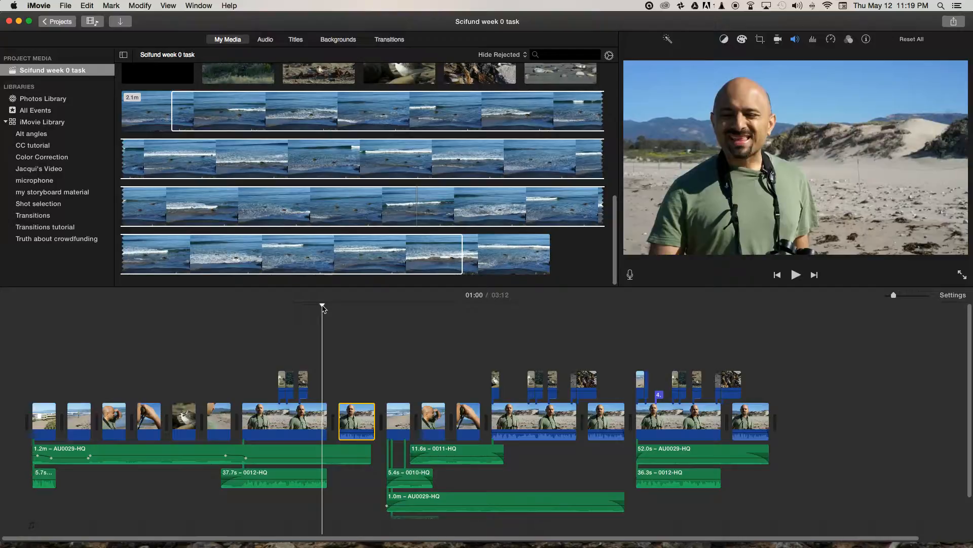
- Undo the deletion of the bird and kelp cutaways and scrub across the covered interview cut to 01:11
key("super+z")
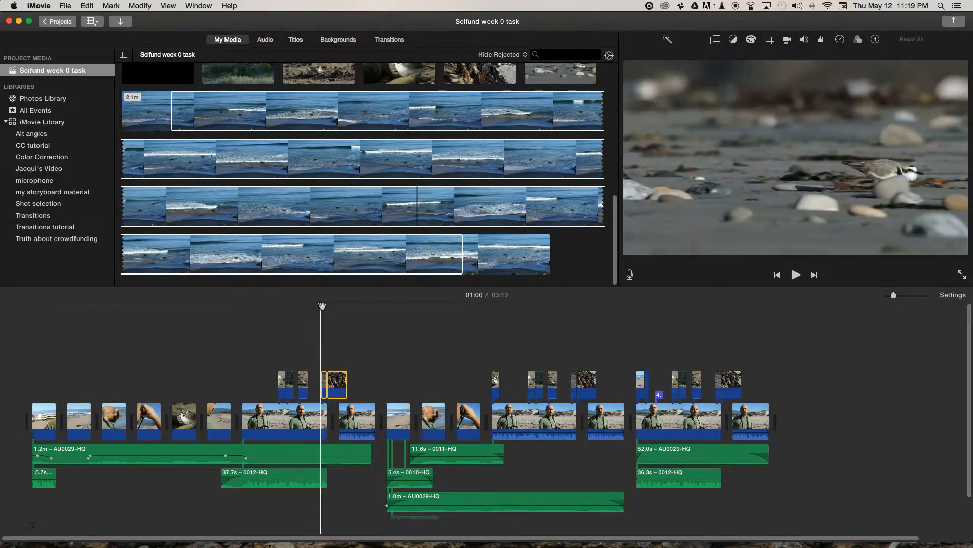
left_click_drag(321, 304, 358, 307)
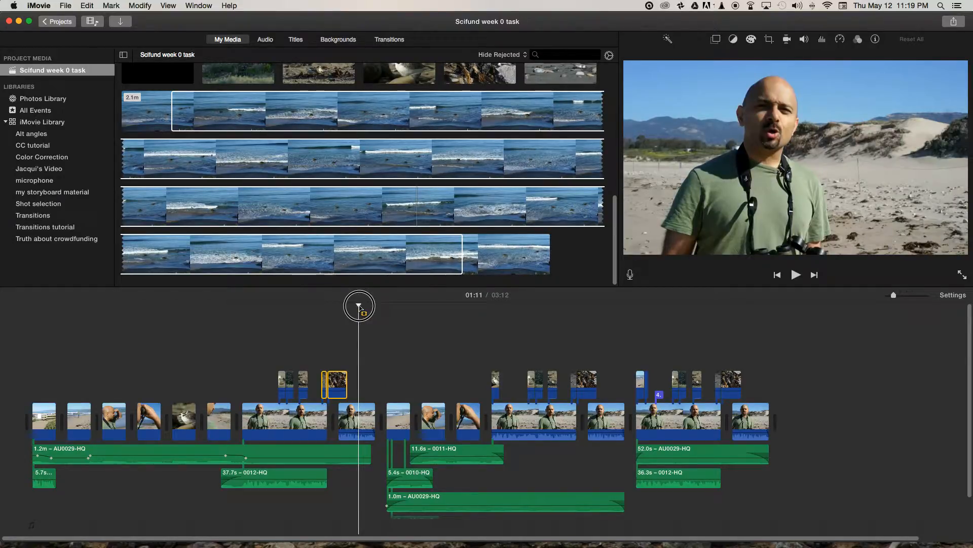
- Play the whole first sequence from 00:00 to its end, reviewing the cuts and audio layers together
left_click_drag(357, 307, 123, 321)
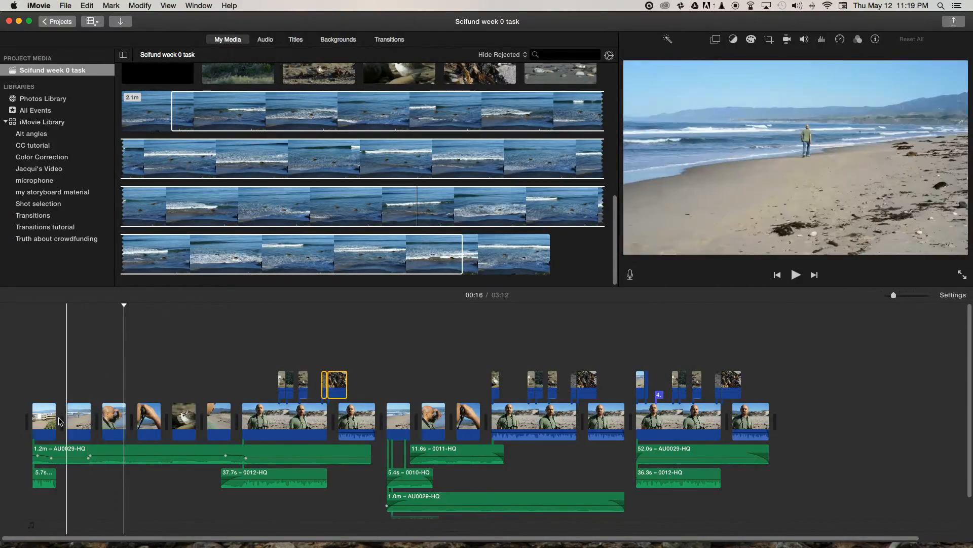
left_click(41, 475)
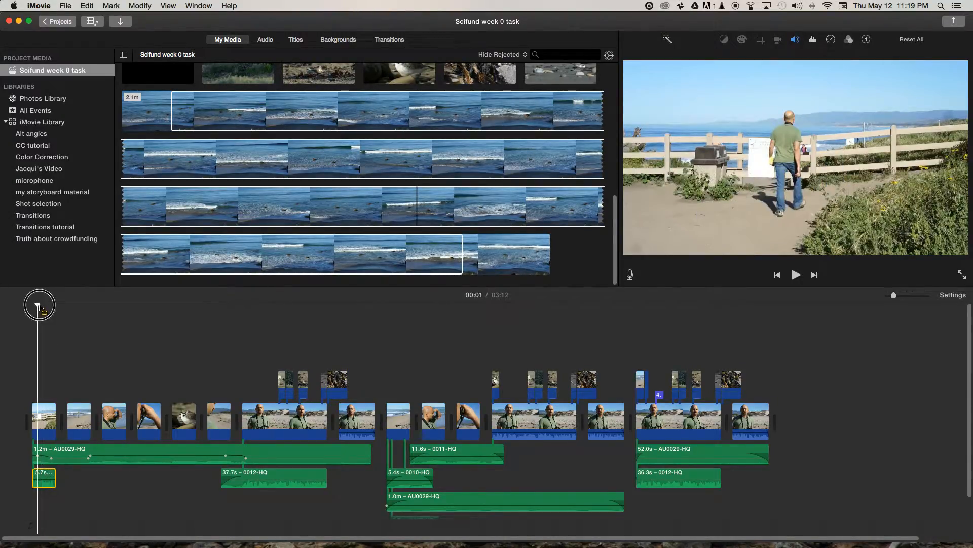
left_click_drag(40, 305, 32, 305)
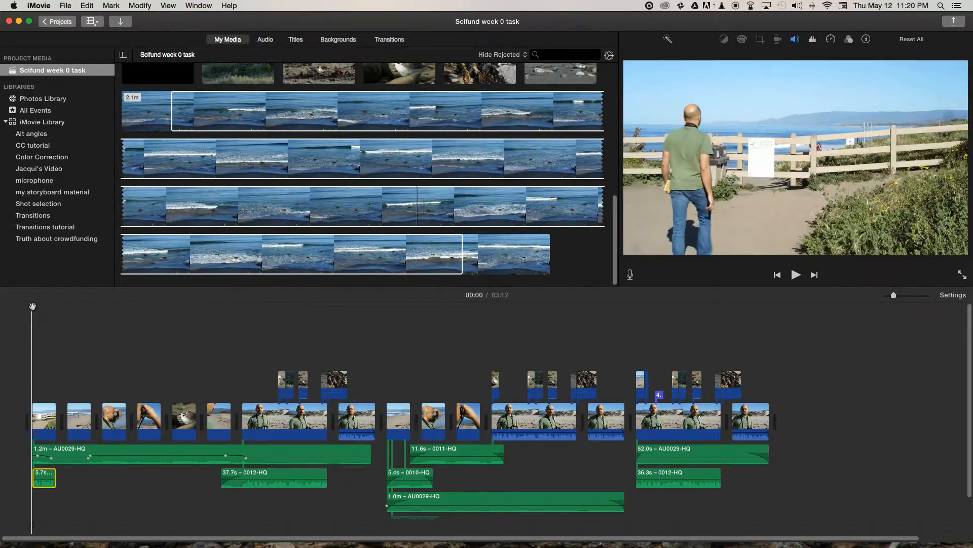
key("space")
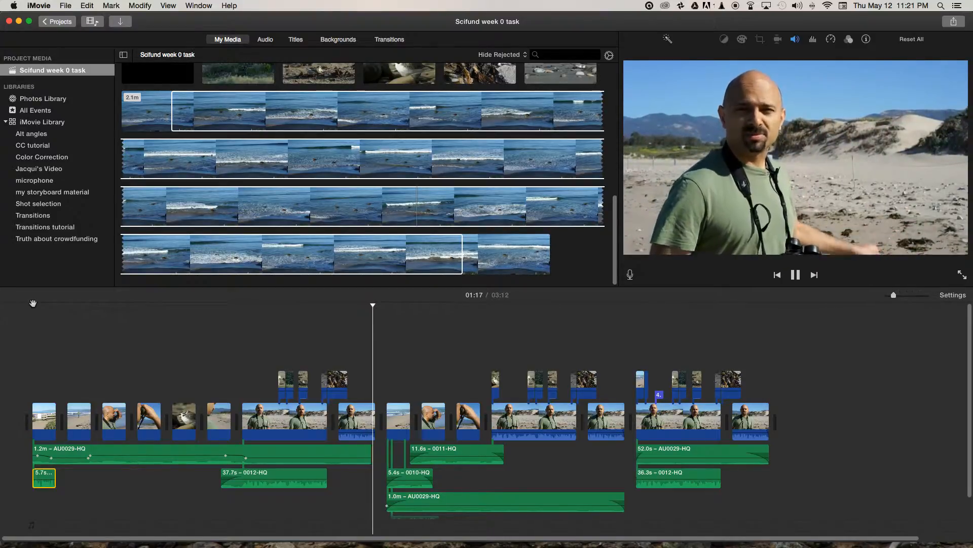
key("space")
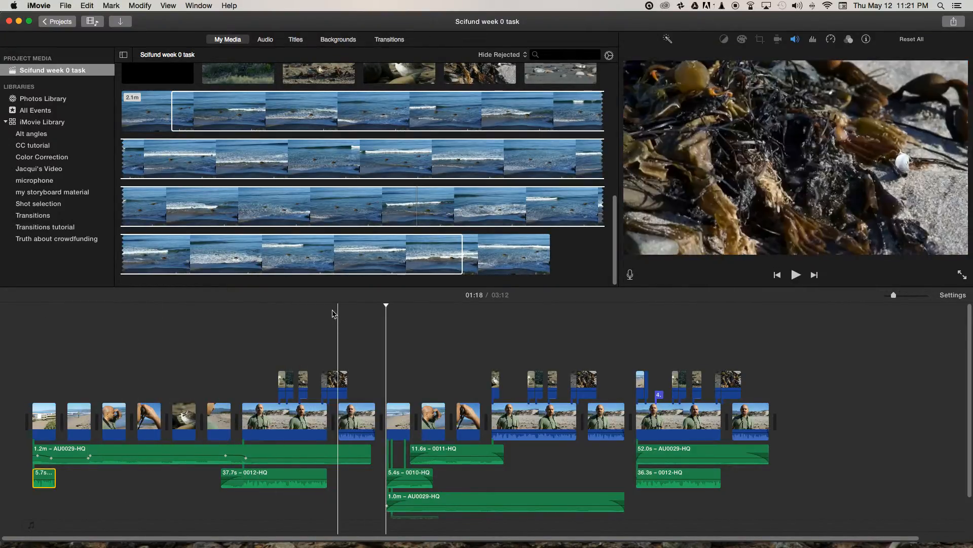
- Scrub the first sequence's interview from the plover cutaway at 00:41 to the closing interview clip at 01:11
left_click(278, 308)
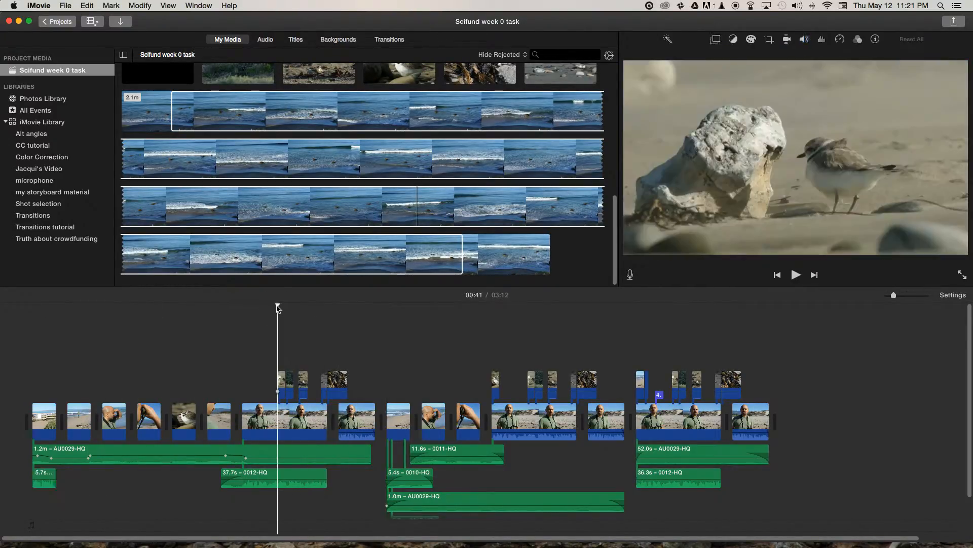
mouse_move(278, 306)
left_mouse_down()
mouse_move(91, 322)
mouse_move(237, 312)
mouse_move(289, 315)
mouse_move(260, 326)
mouse_move(308, 330)
mouse_move(293, 328)
left_mouse_up()
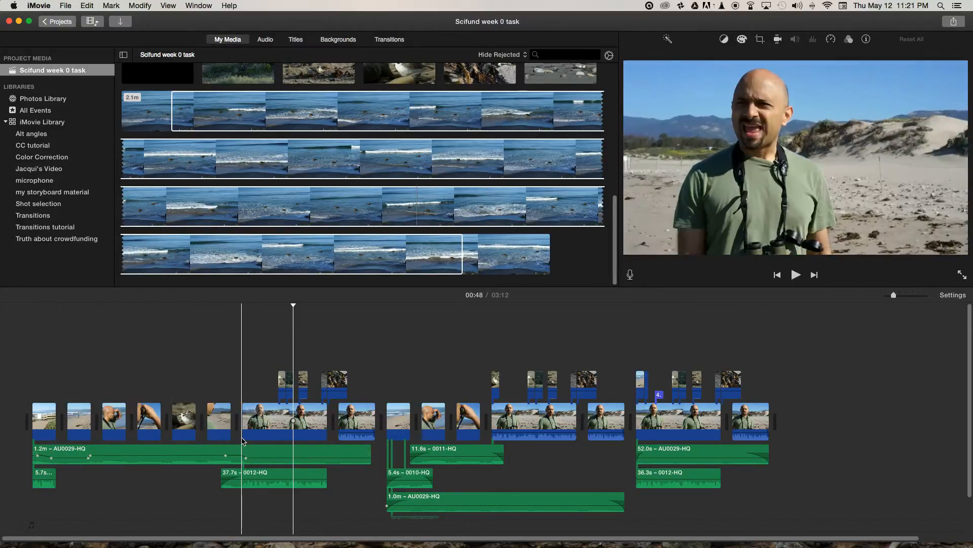
left_click_drag(294, 305, 361, 312)
scroll(343, 330, "right", 1)
scroll(343, 332, "right", 1)
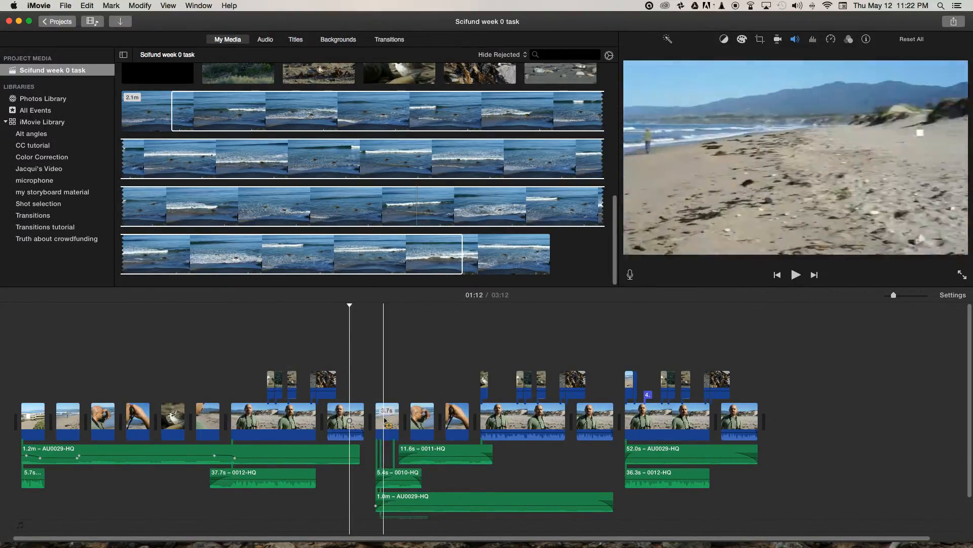
mouse_move(350, 302)
left_mouse_down()
mouse_move(361, 302)
mouse_move(347, 304)
left_mouse_up()
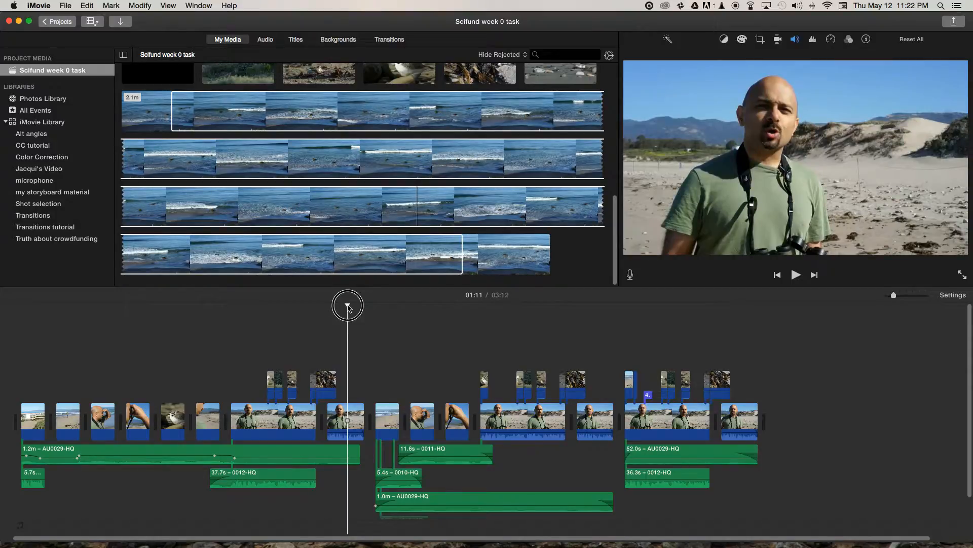
- Scrub through the second sequence from its opening beach shot to the plover close-up at 01:30 and back to the binoculars shot
left_click_drag(349, 308, 376, 339)
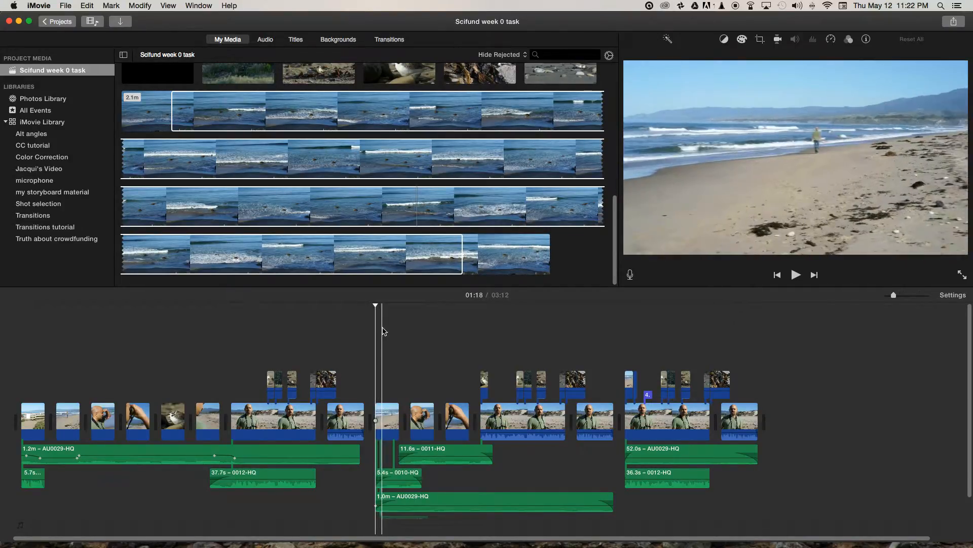
left_click_drag(375, 306, 476, 322)
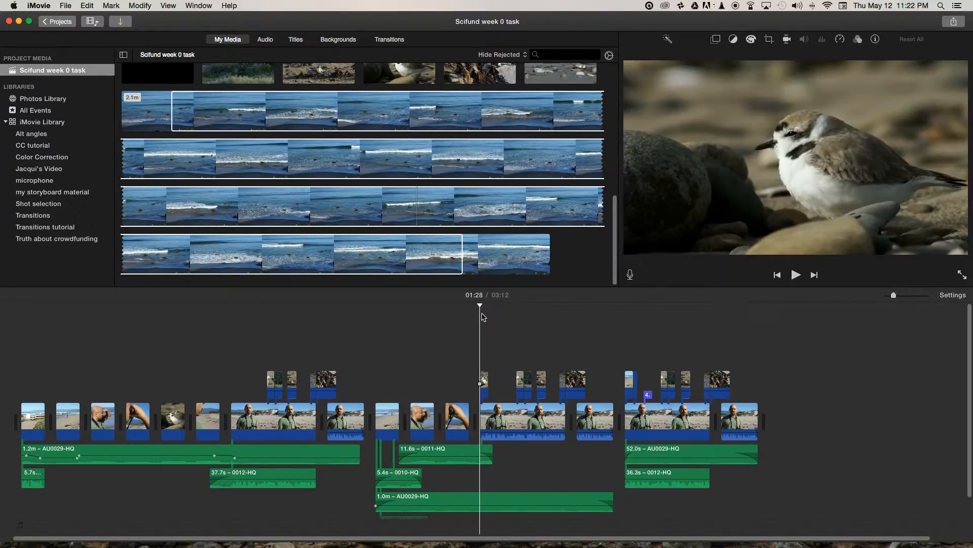
left_click_drag(482, 308, 485, 306)
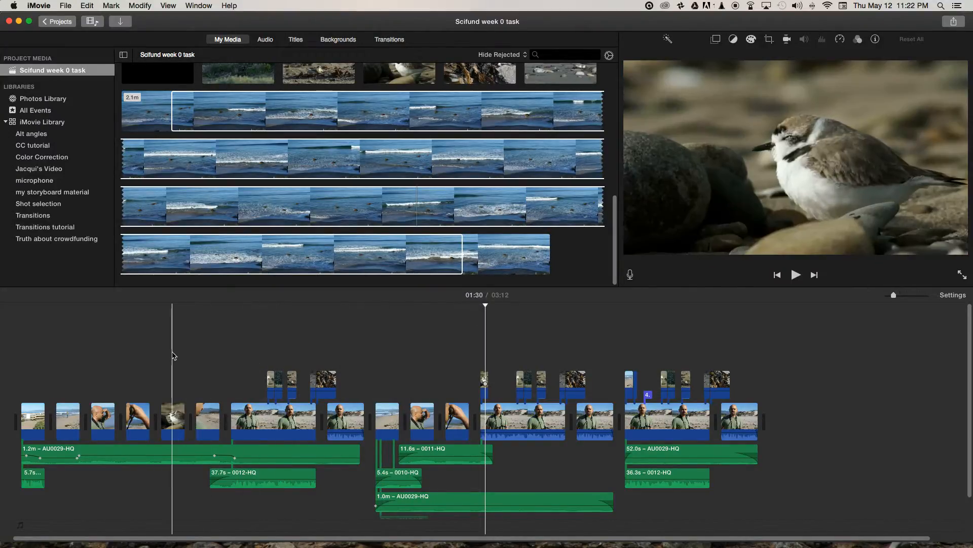
left_click_drag(485, 306, 485, 307)
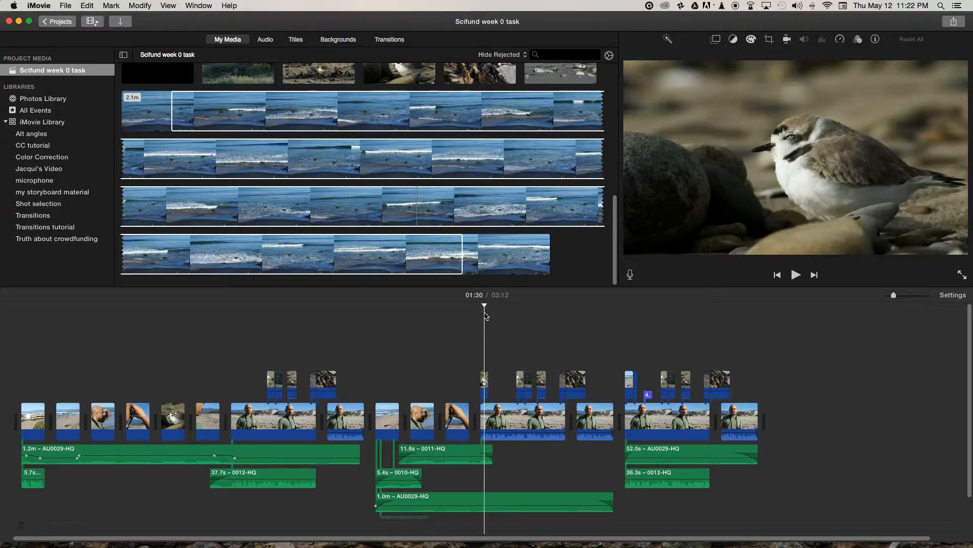
left_click_drag(484, 306, 458, 311)
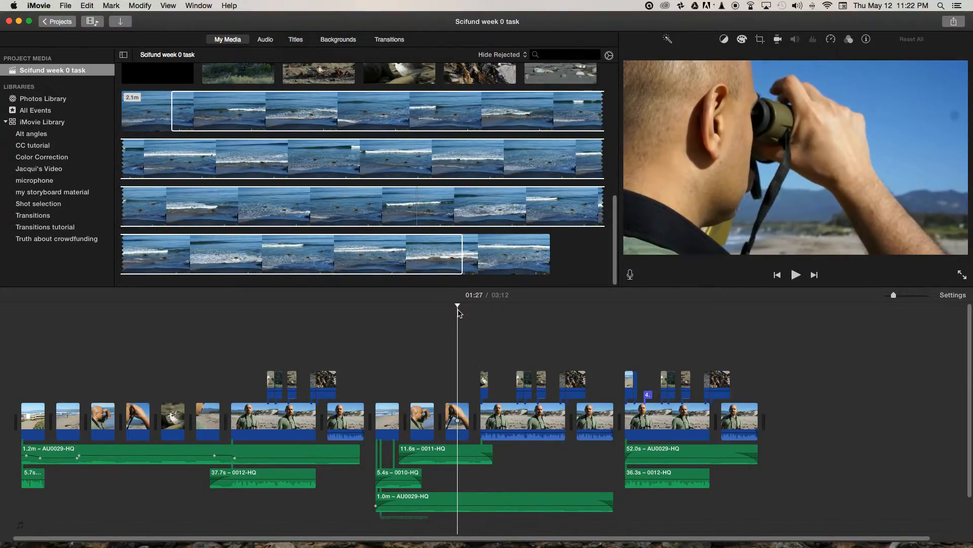
- Play the second sequence from 01:27 into the interview and inspect the ocean audio clips layered under the first two sequences
key("space")
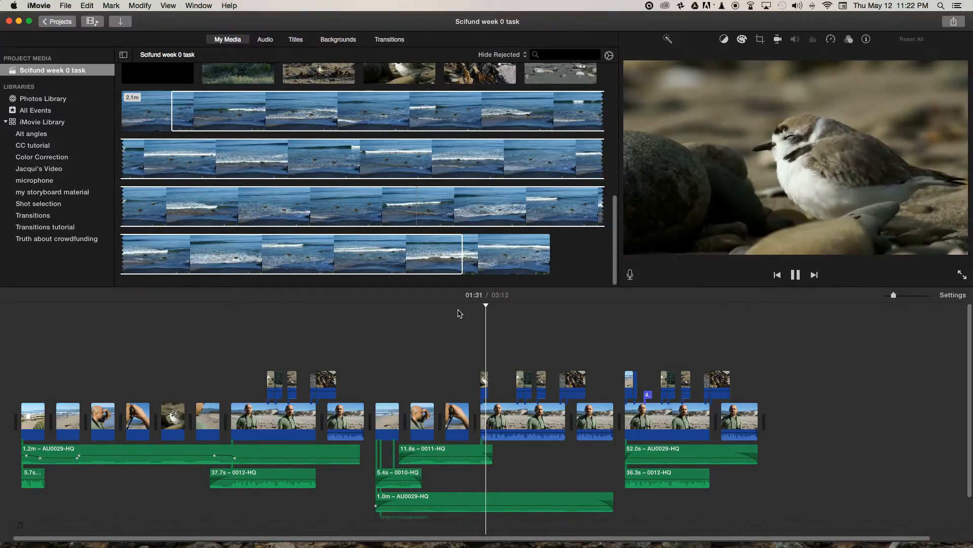
left_click(486, 378)
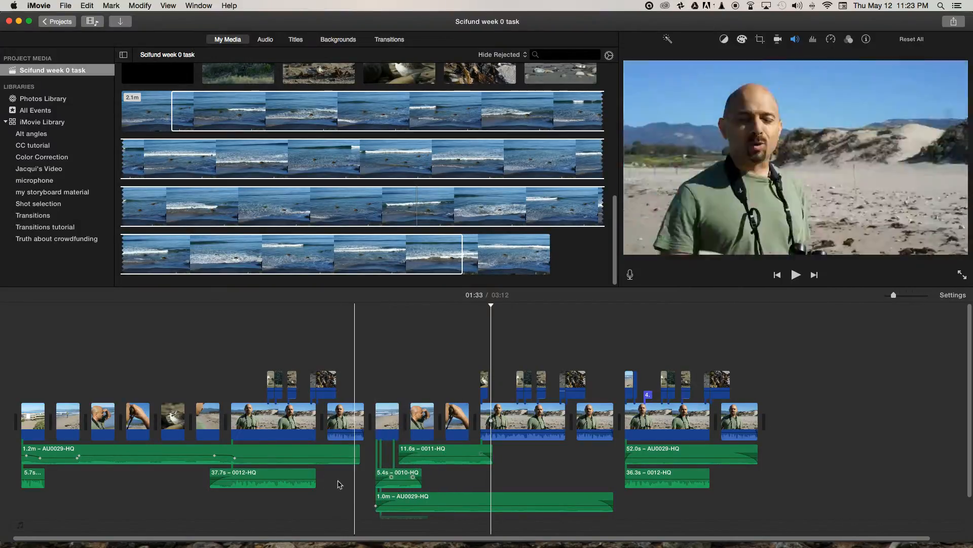
left_click(228, 453)
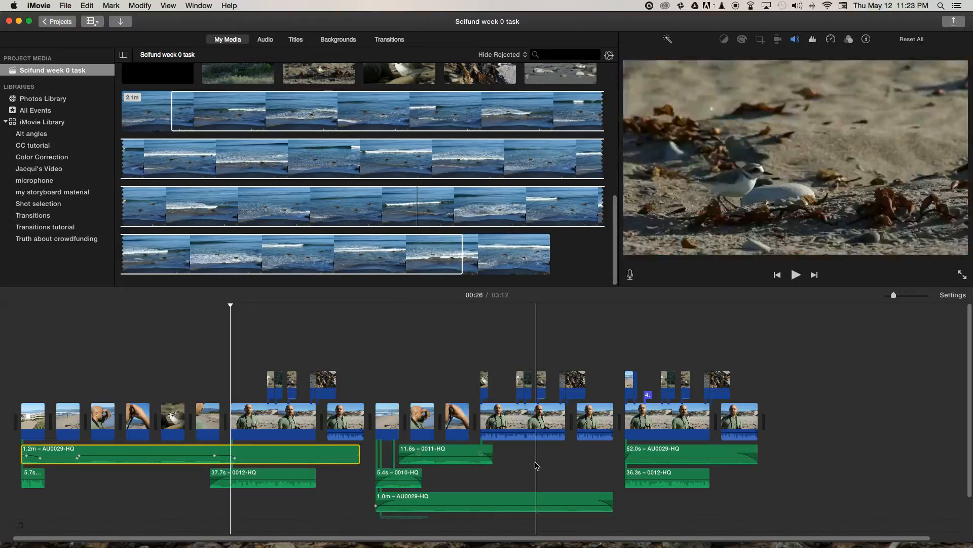
left_click(463, 452)
left_click(409, 478)
left_click(479, 502)
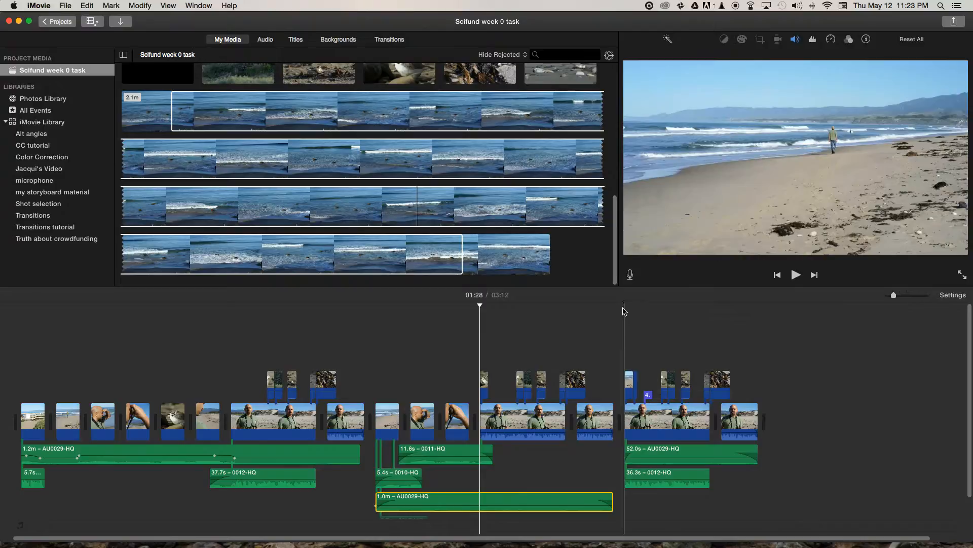
- Inspect the third sequence's first interview clip and its AU0029-HQ and 0012-HQ audio clips
left_click(627, 311)
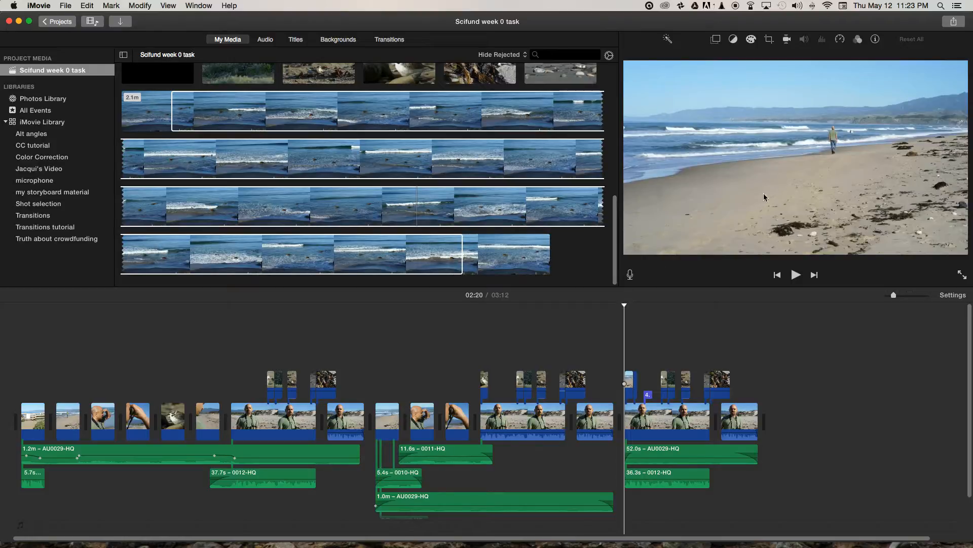
left_click(662, 429)
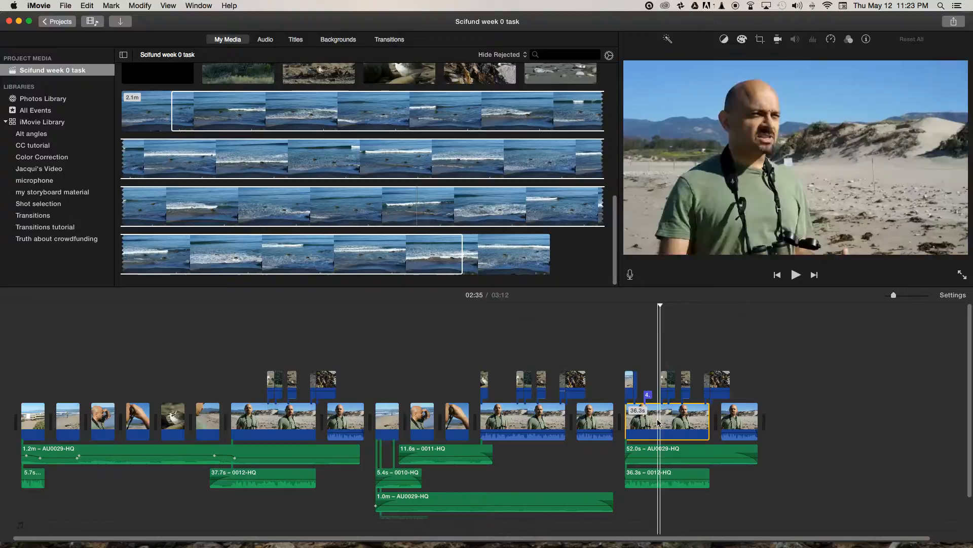
left_click(654, 452)
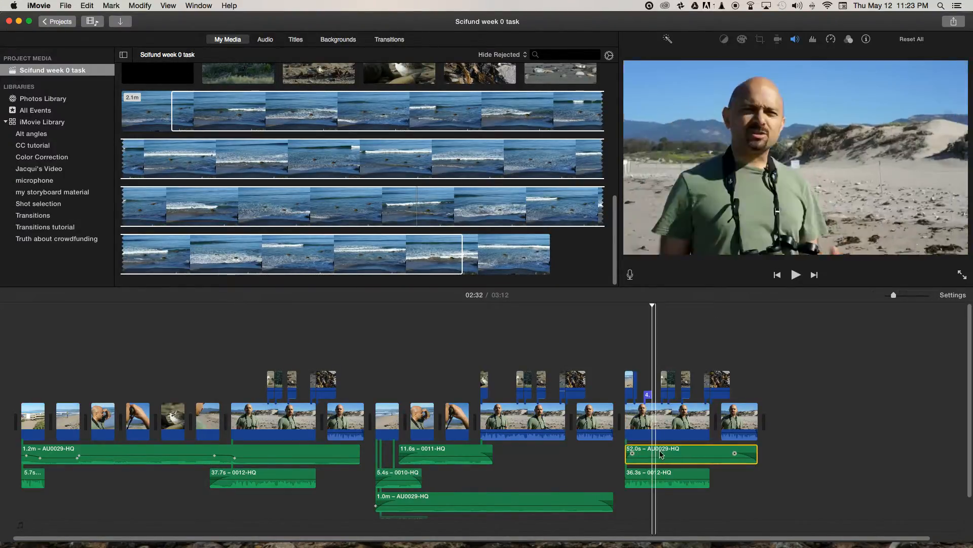
left_click(654, 476)
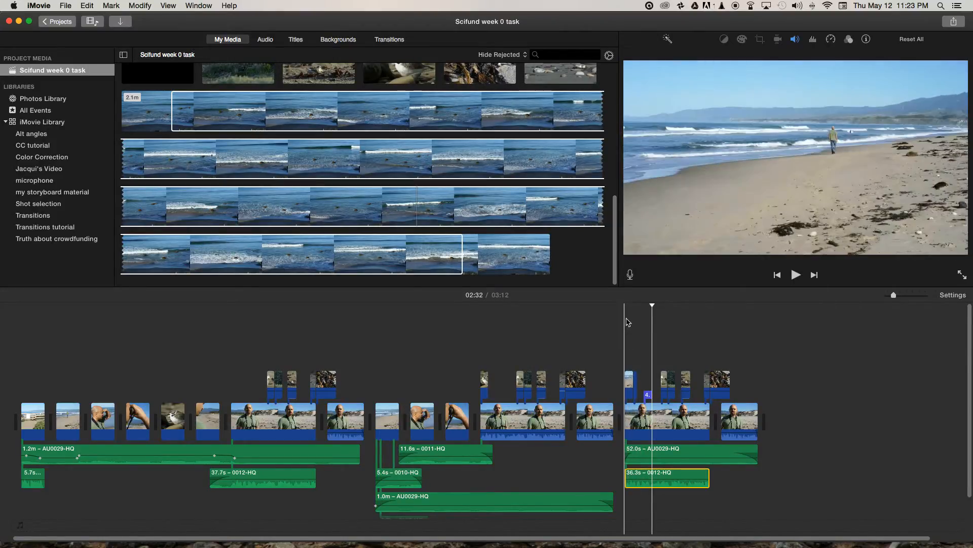
- Play the third sequence from 02:20 into the interview and scrub back across the plover shot to its opening beach shot
left_click(625, 308)
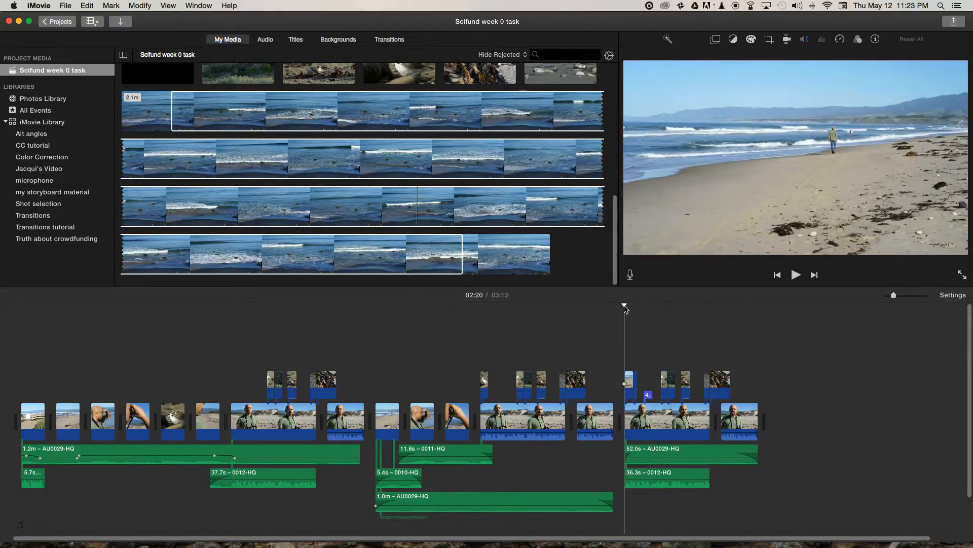
key("space")
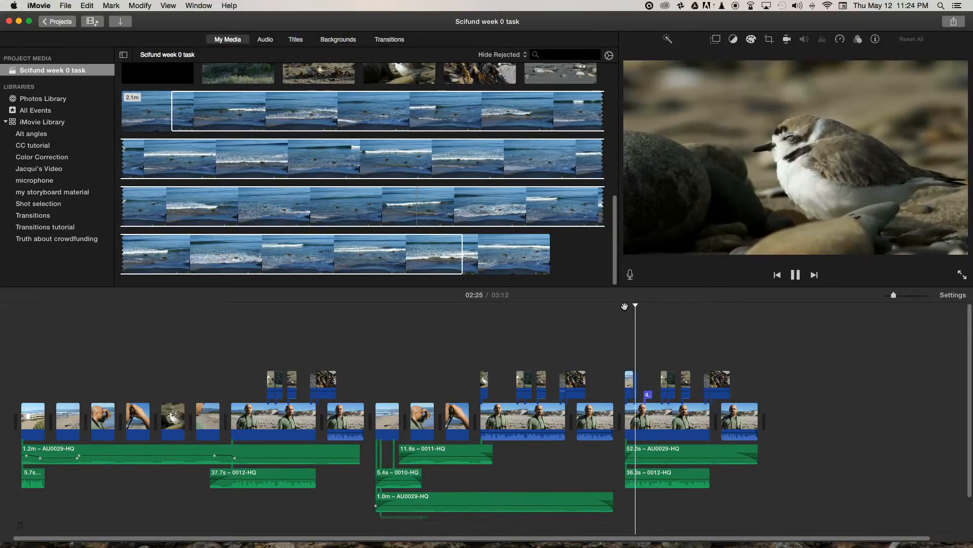
key("space")
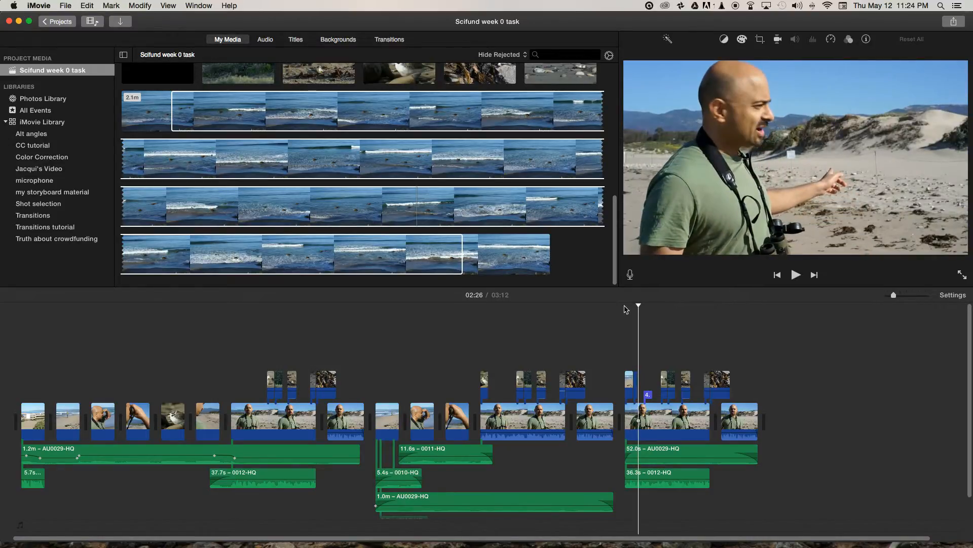
left_click(634, 306)
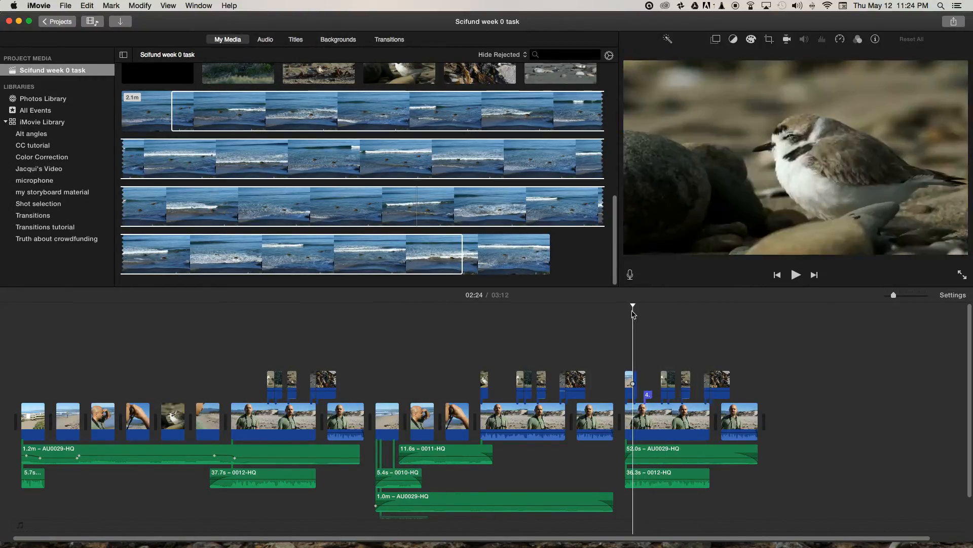
left_click(633, 304)
left_click_drag(633, 305, 626, 306)
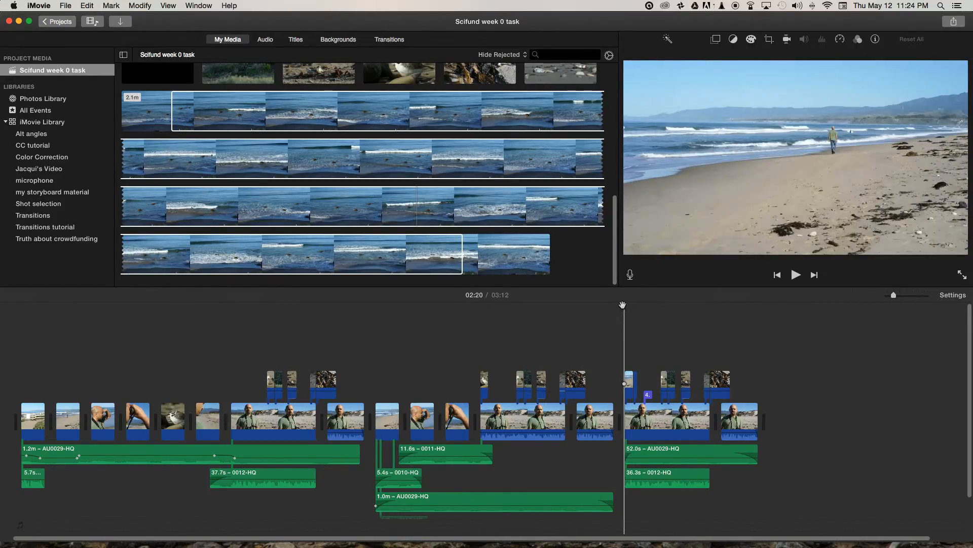
left_click(624, 305)
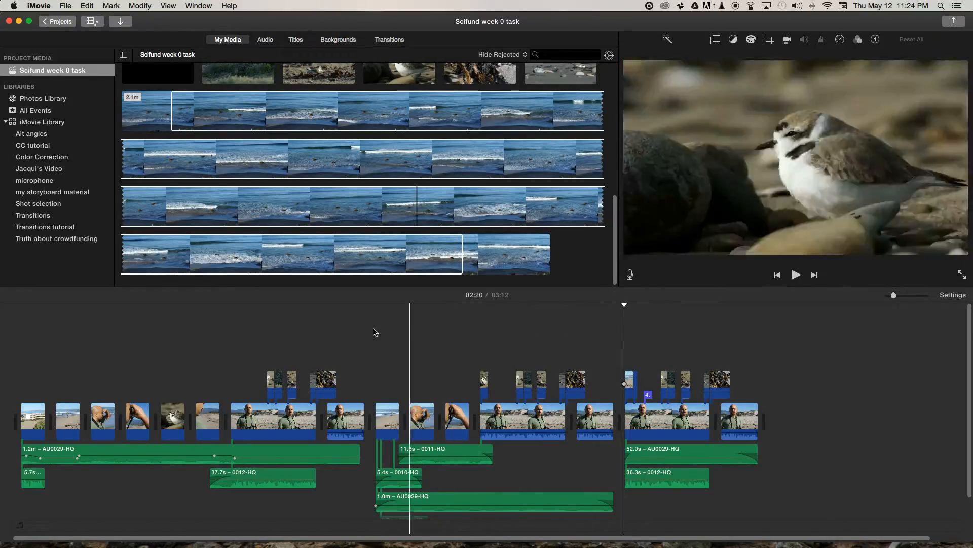
- Play the first sequence's opening fence shot from 00:00 to 00:05 for comparison with the third sequence's opening
left_click(21, 307)
key("space")
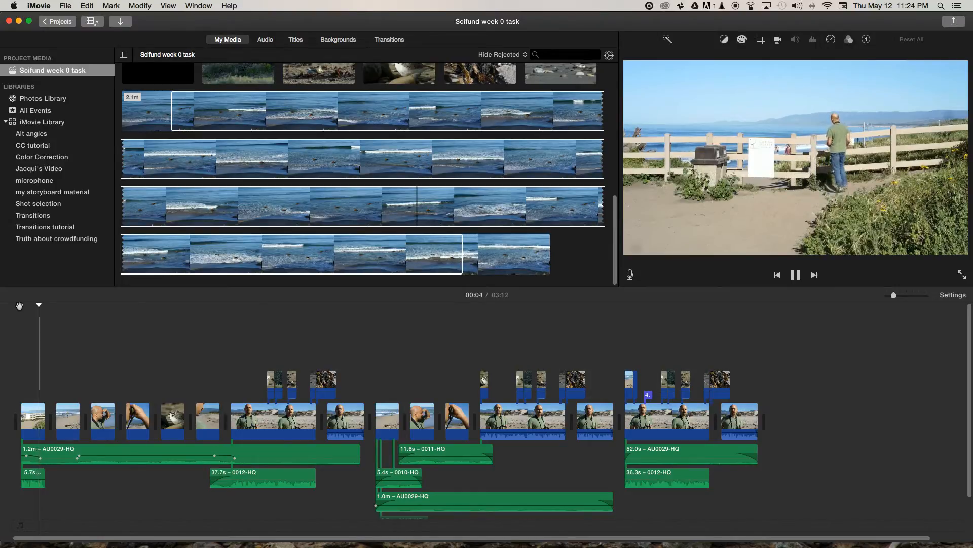
key("space")
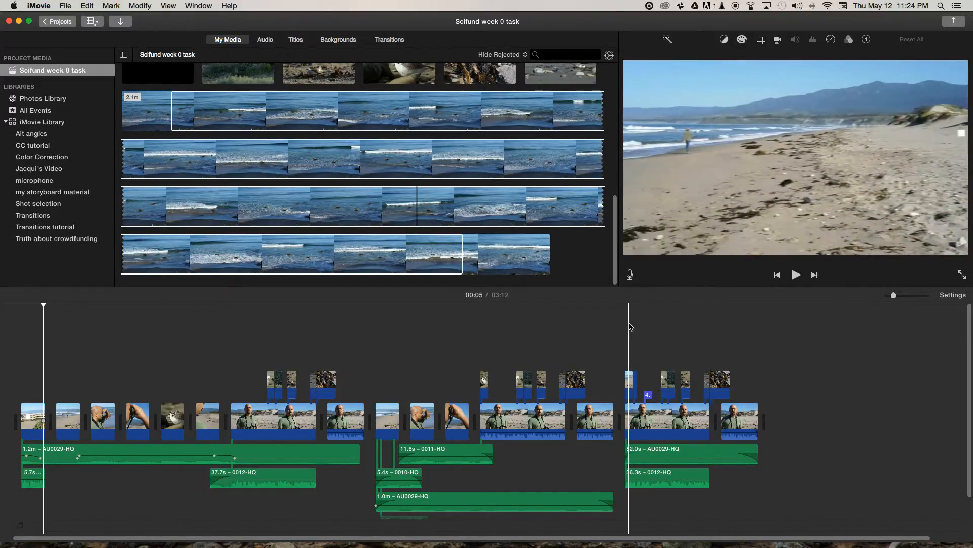
- Examine the name title over the third sequence's interview and return to the opening beach cutaway at 02:20
left_click(647, 338)
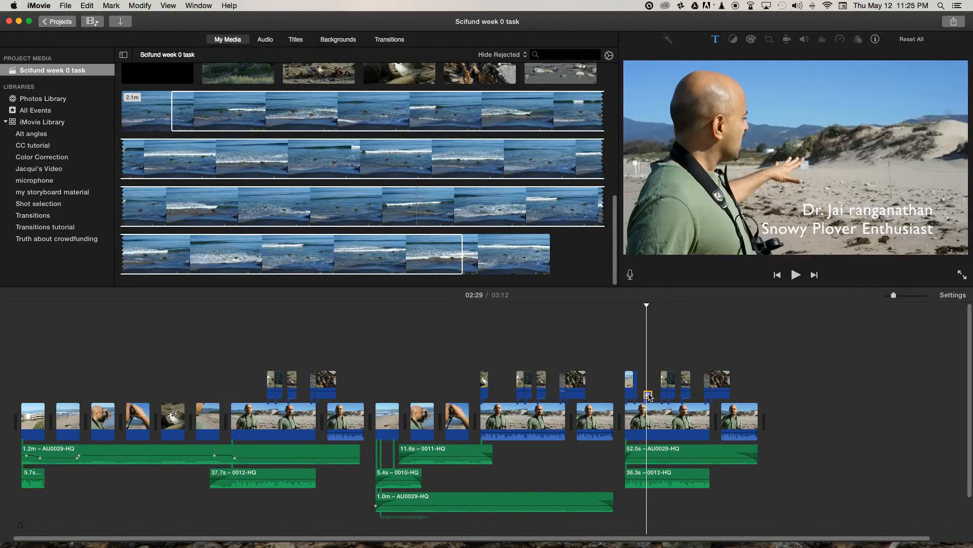
left_click_drag(645, 306, 626, 310)
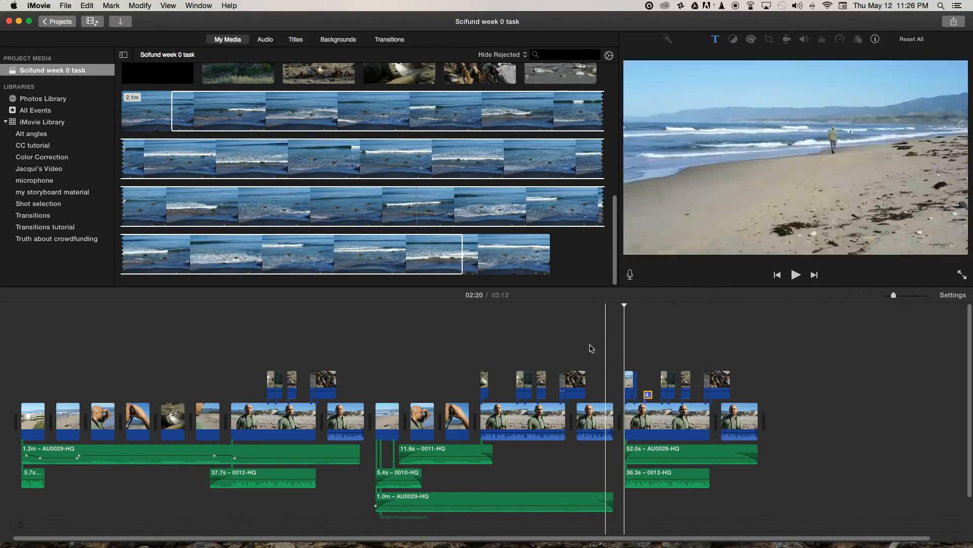
left_click(629, 385)
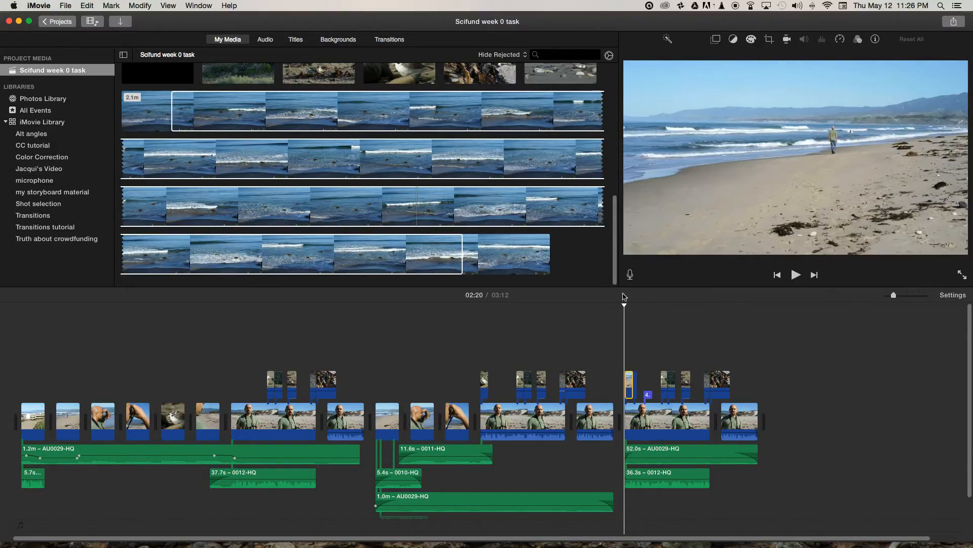
- Add a Lower title above the beach cutaway that opens the third sequence
left_click(297, 40)
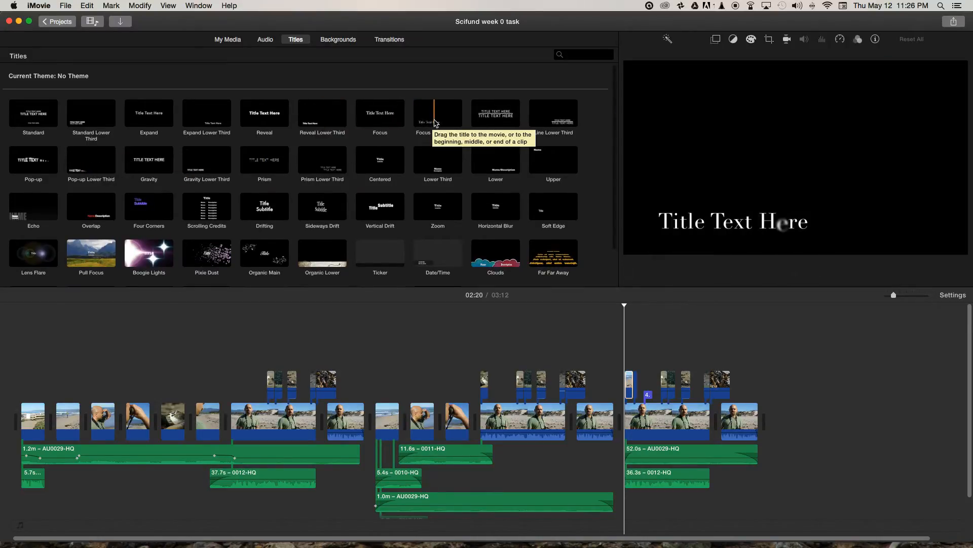
left_click(495, 162)
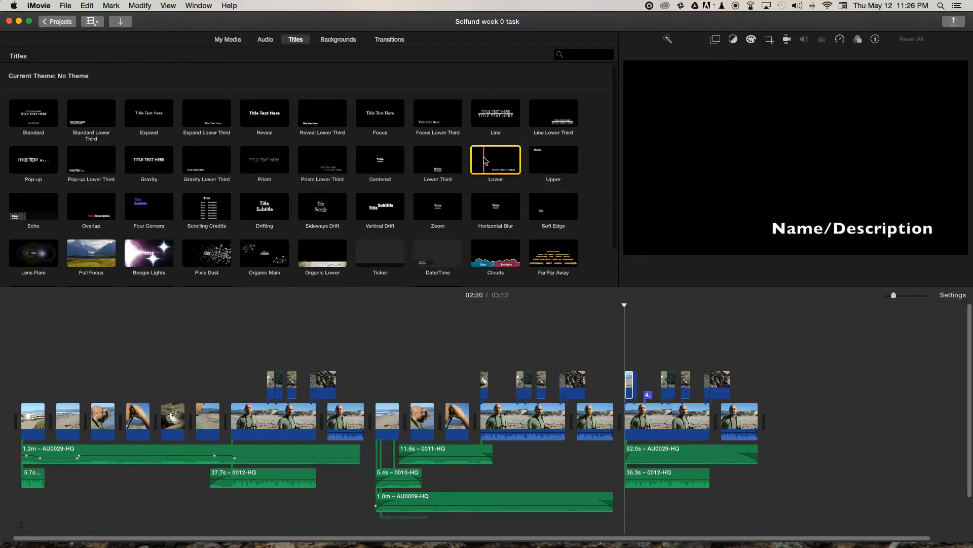
left_click_drag(486, 163, 623, 367)
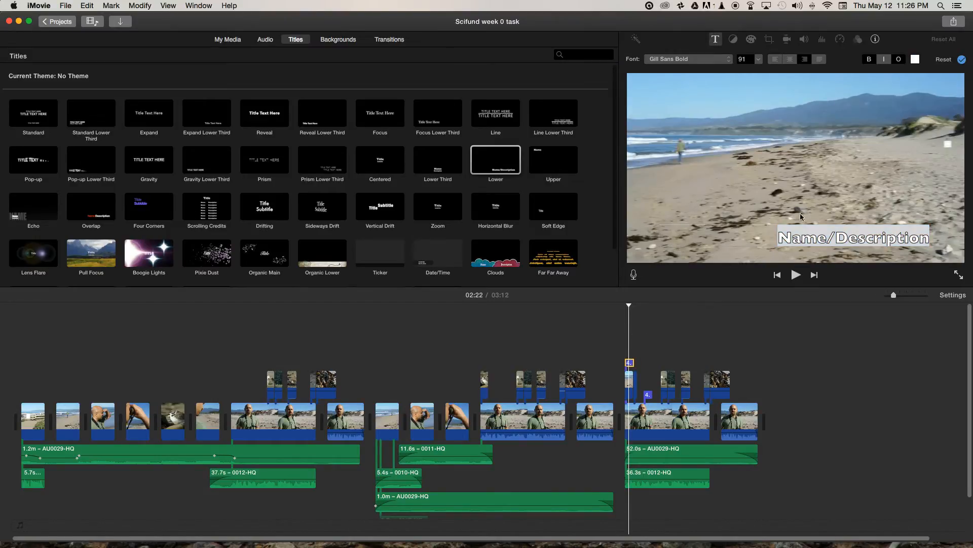
- Replace the new title's placeholder text with "Coal Oil Point Preserve, UC Santa Barbara"
left_click(810, 231)
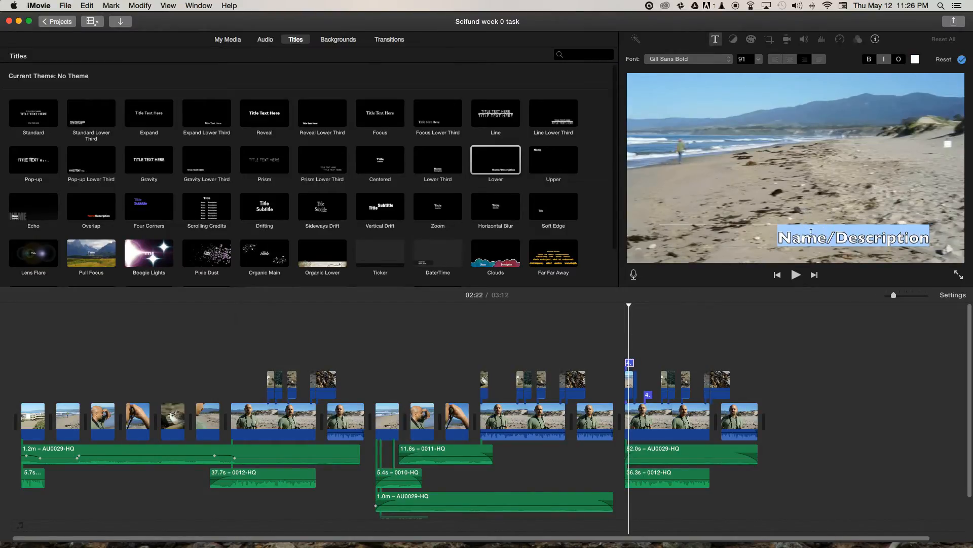
type("Coa")
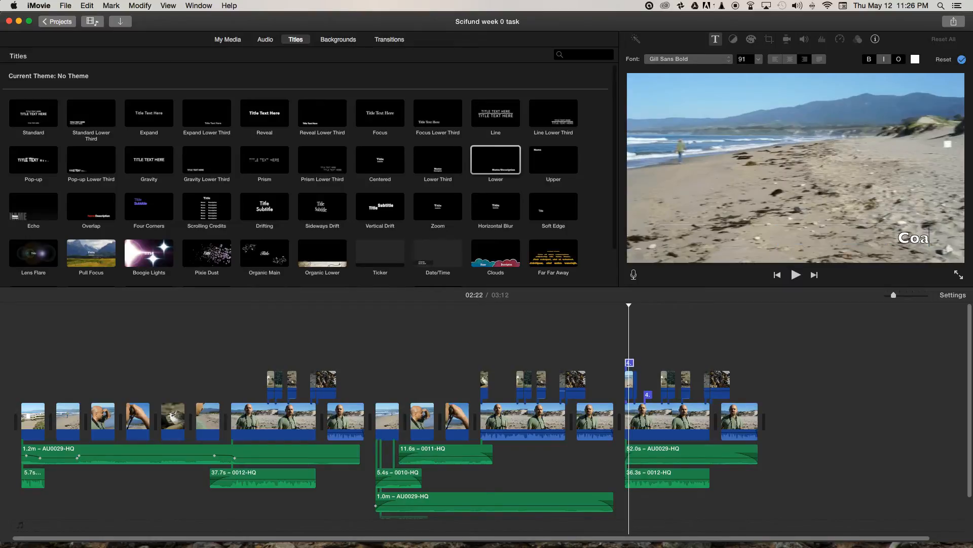
type("l oil")
key("BackSpace")
key("BackSpace")
key("BackSpace")
key("BackSpace")
type("oil")
key("BackSpace")
key("BackSpace")
key("BackSpace")
type("Oil Point Prese")
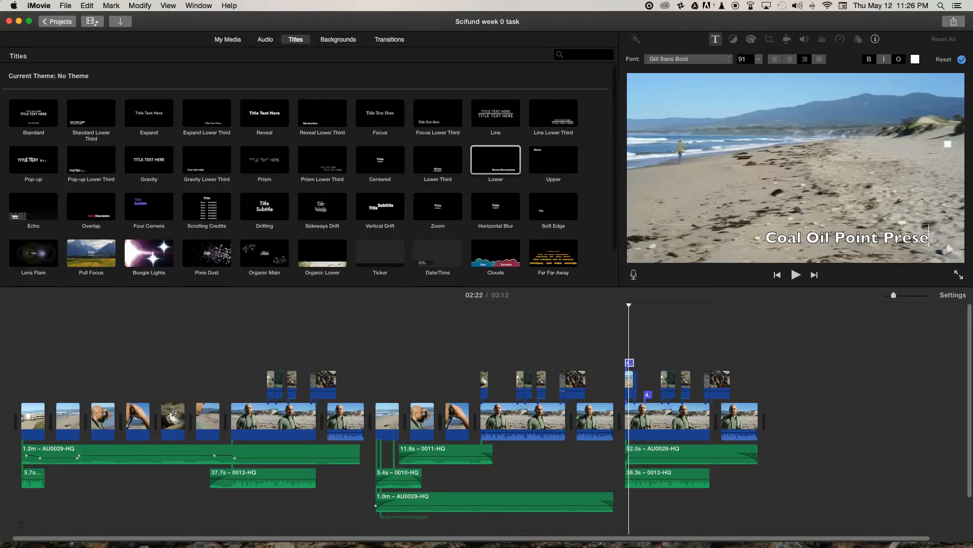
type("rve")
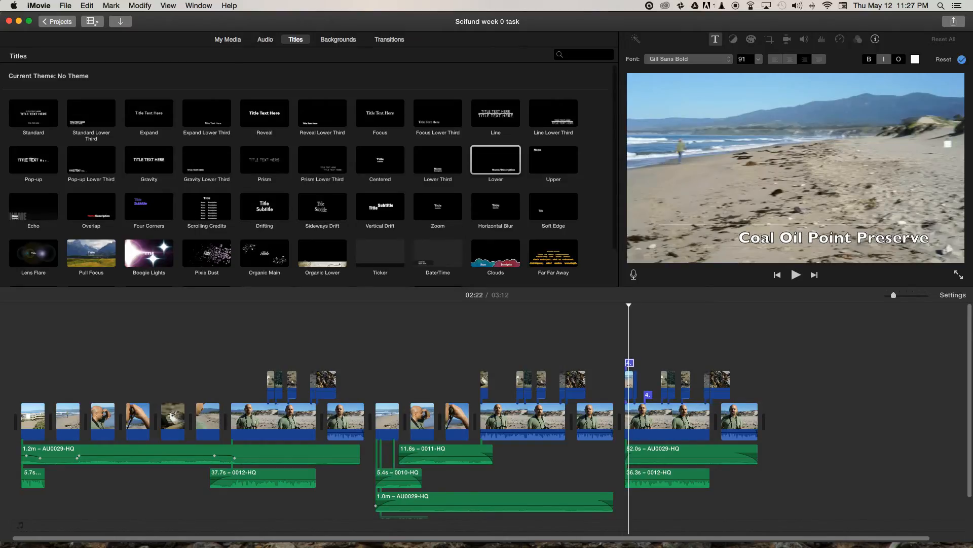
type(", U")
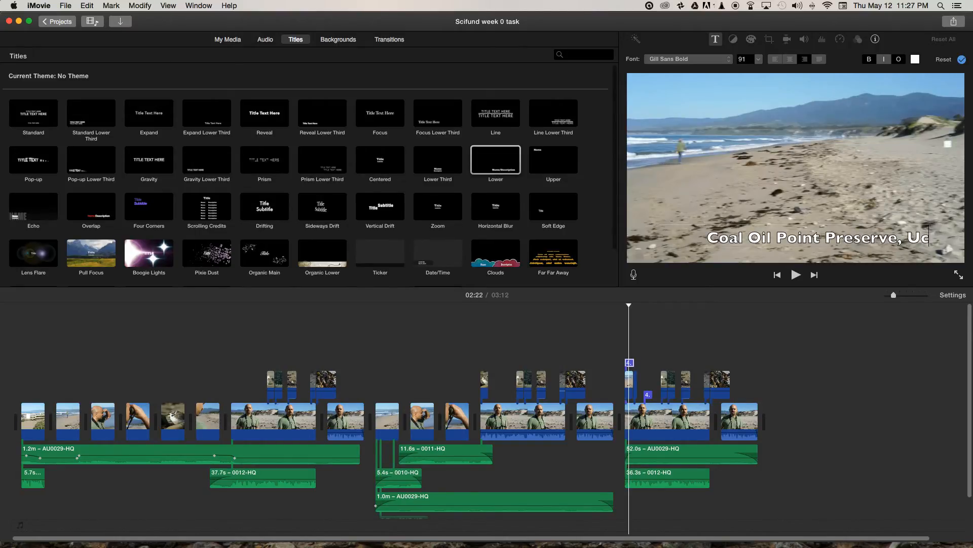
type("C Sabr")
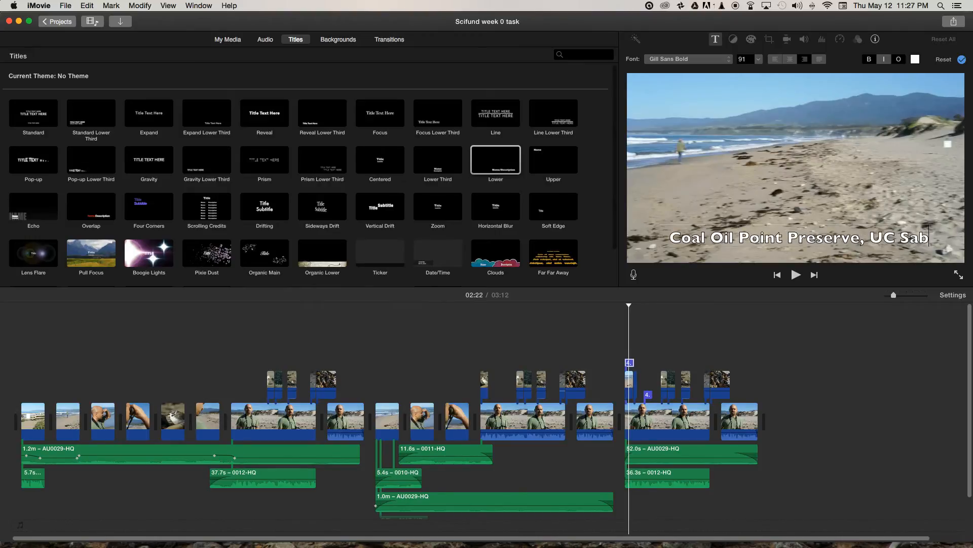
key("BackSpace")
key("BackSpace")
type("nt")
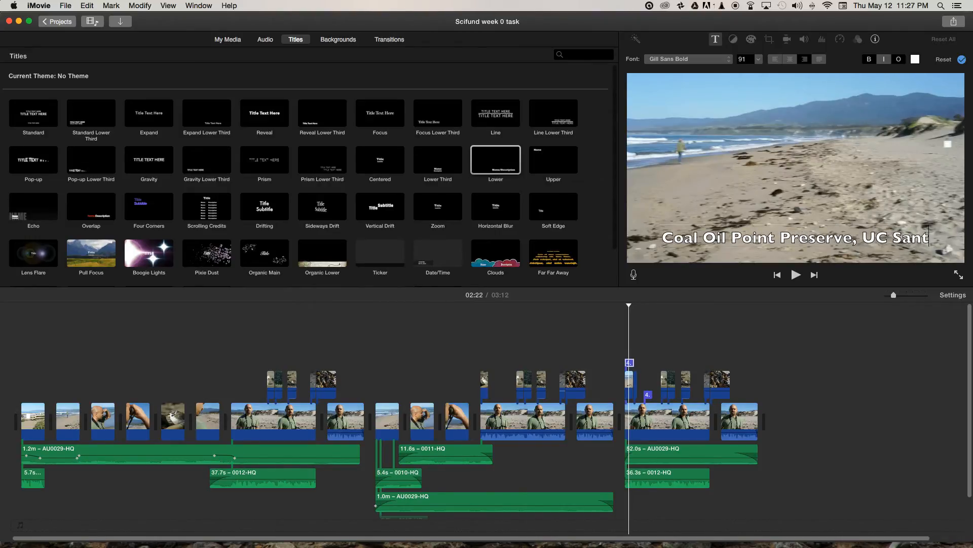
type("a Barbara")
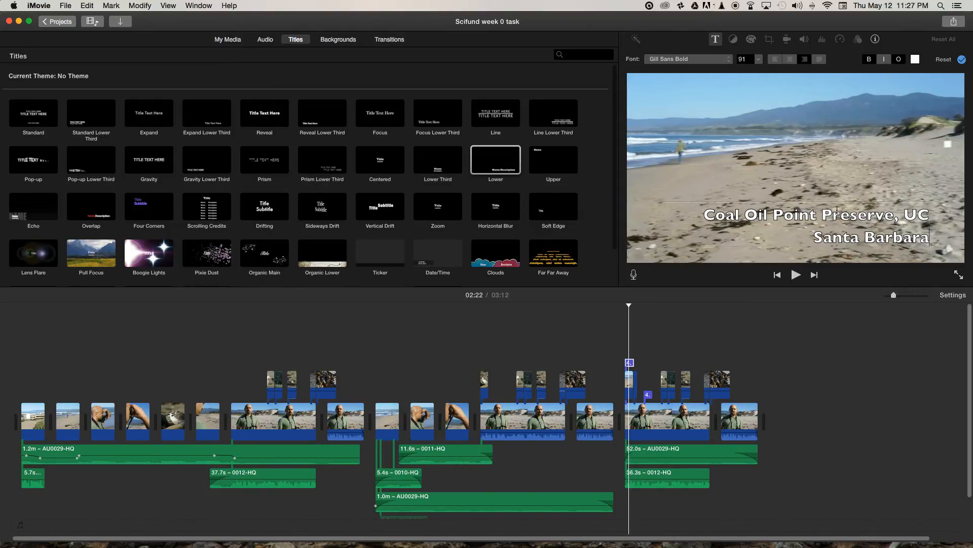
- Remove the bold and outline styling from the whole location title and apply the changes
left_click_drag(707, 214, 932, 247)
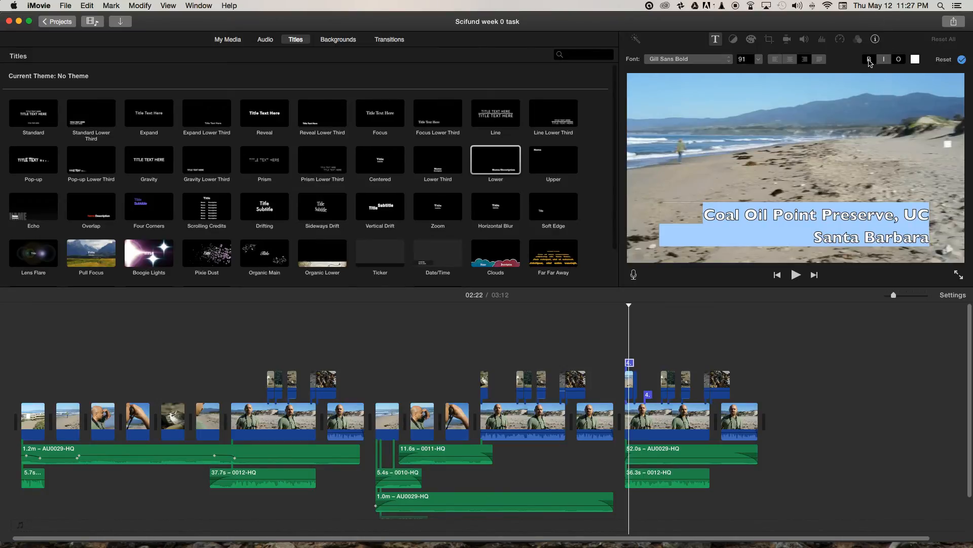
left_click(869, 60)
left_click(899, 59)
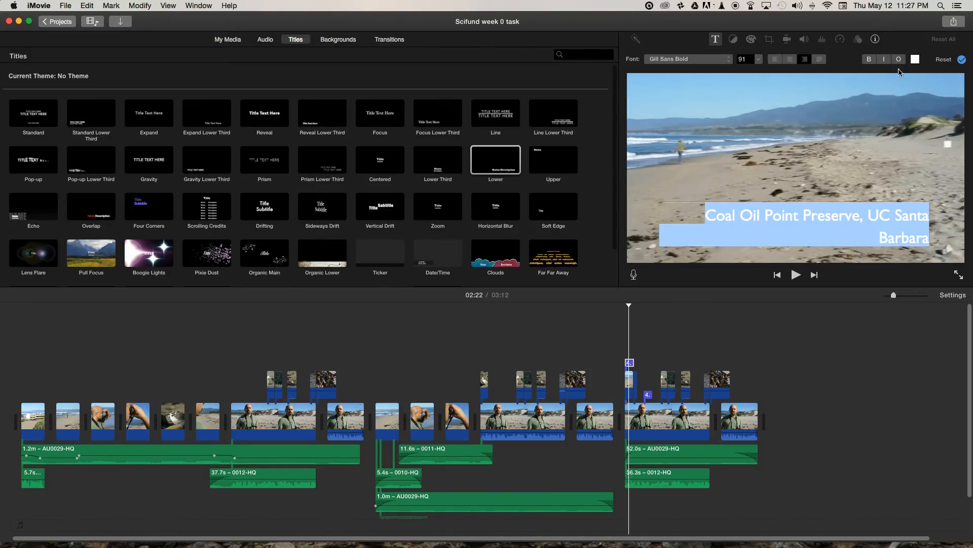
left_click(899, 174)
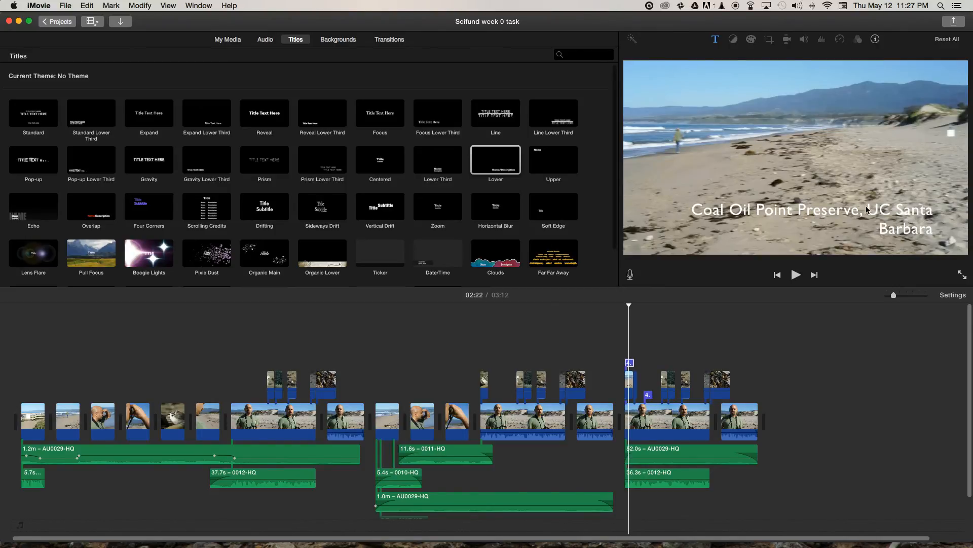
- Scrub across the location title over the beach and plover shots at the start of the third sequence
left_click(628, 304)
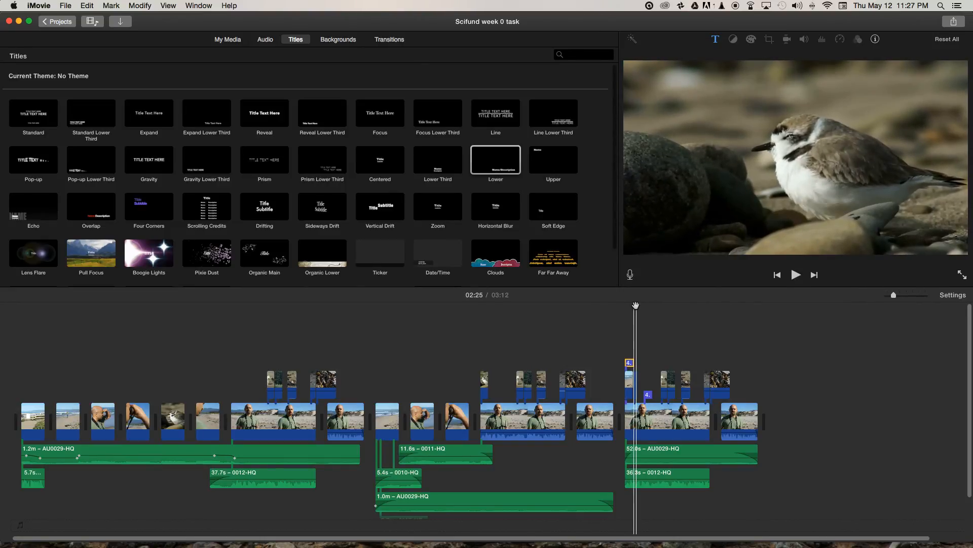
left_click(627, 308)
left_click(628, 305)
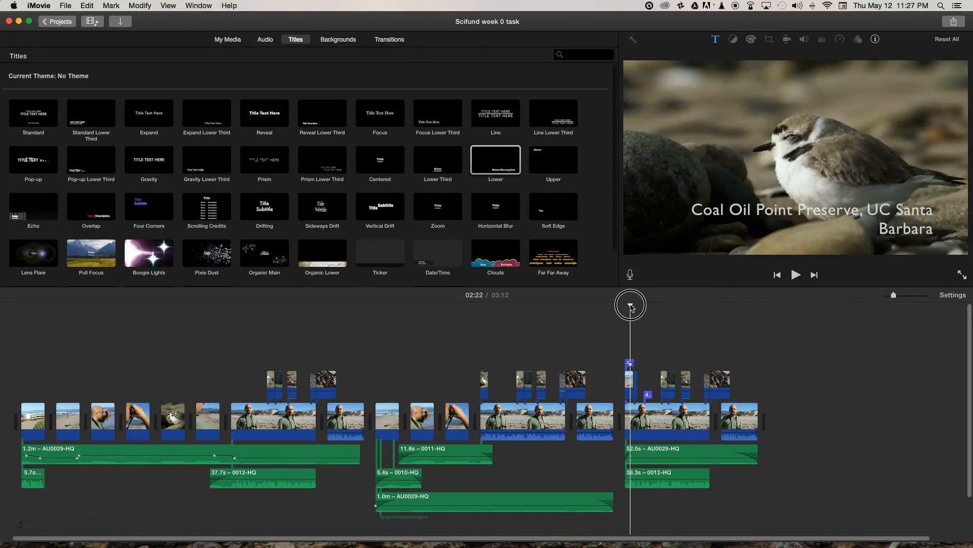
left_click_drag(629, 306, 628, 307)
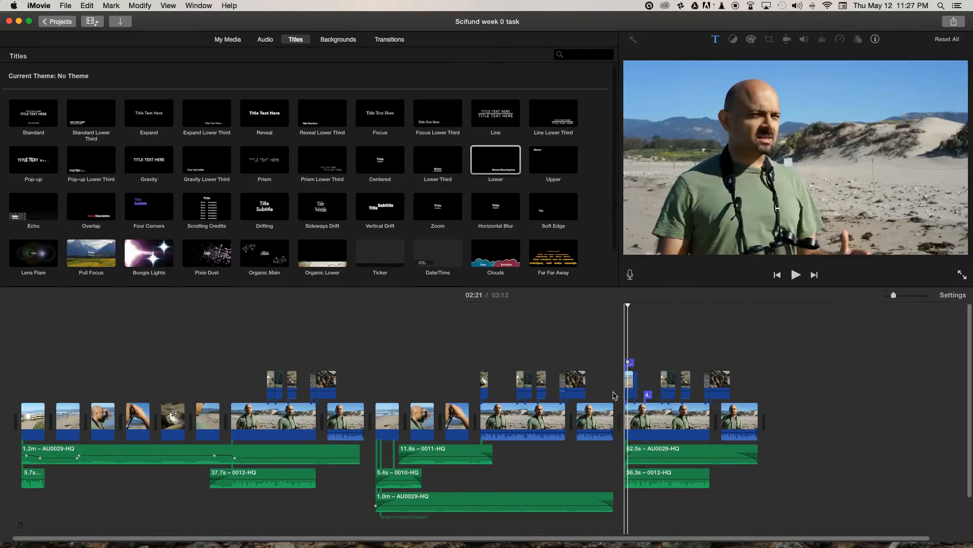